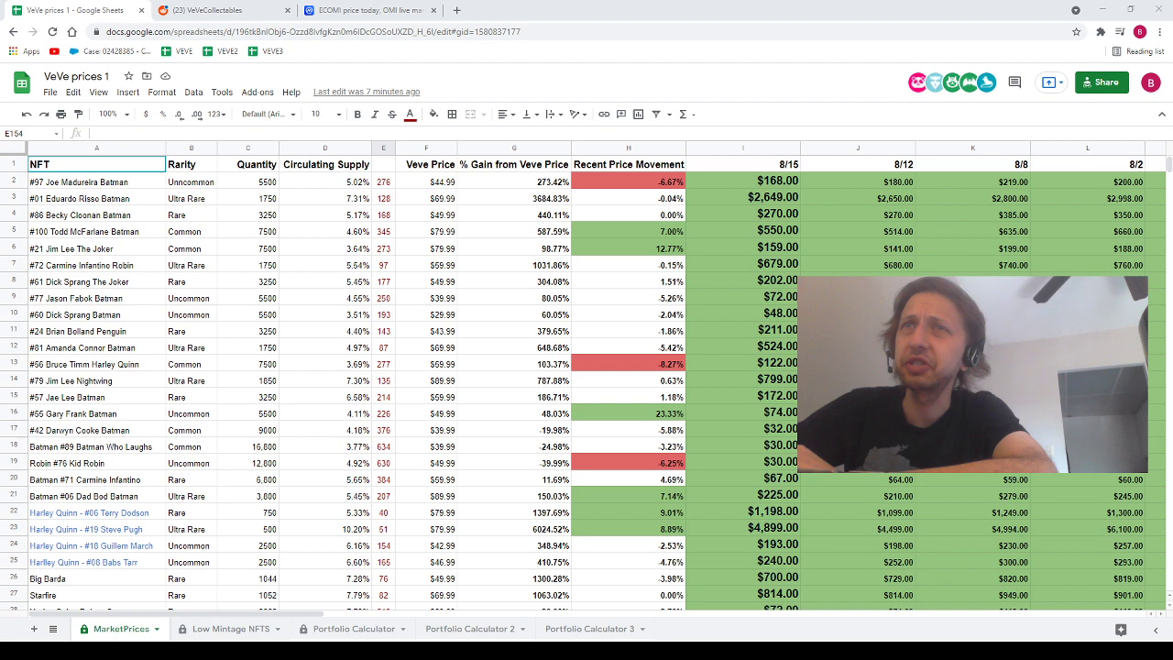
# Examine the 8/15, Recent Price Movement, % Gain from Veve Price and Circulating Supply columns, plus unlabelled column E, in the MarketPrices sheet
pyautogui.click(714, 148)
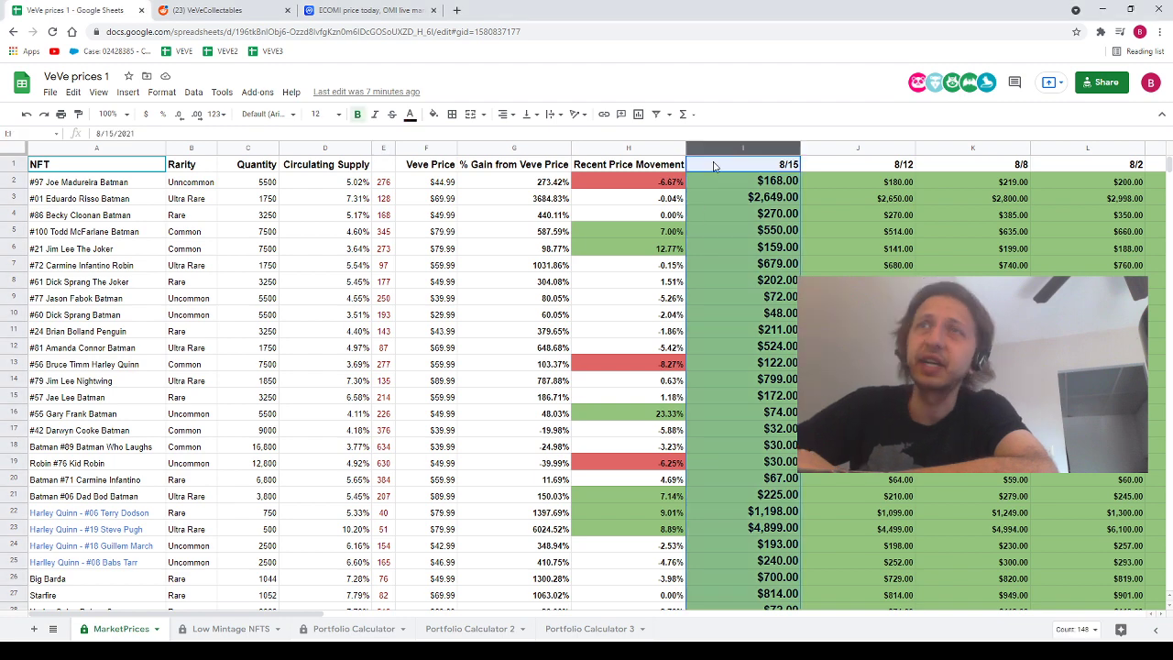
pyautogui.click(714, 165)
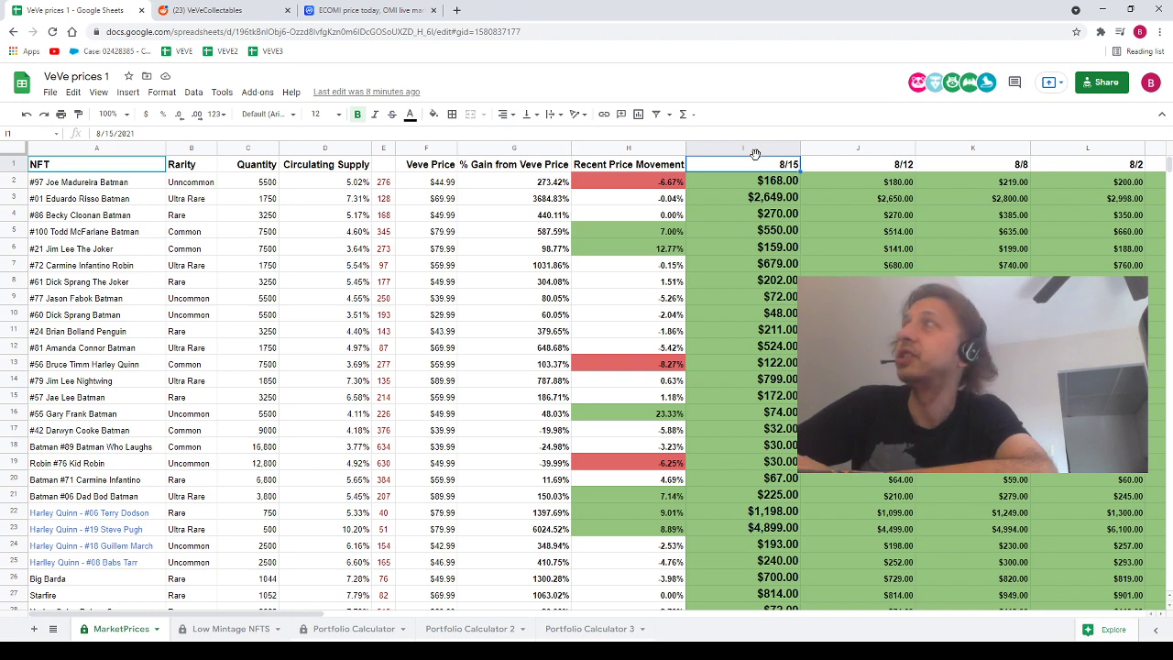
pyautogui.click(641, 149)
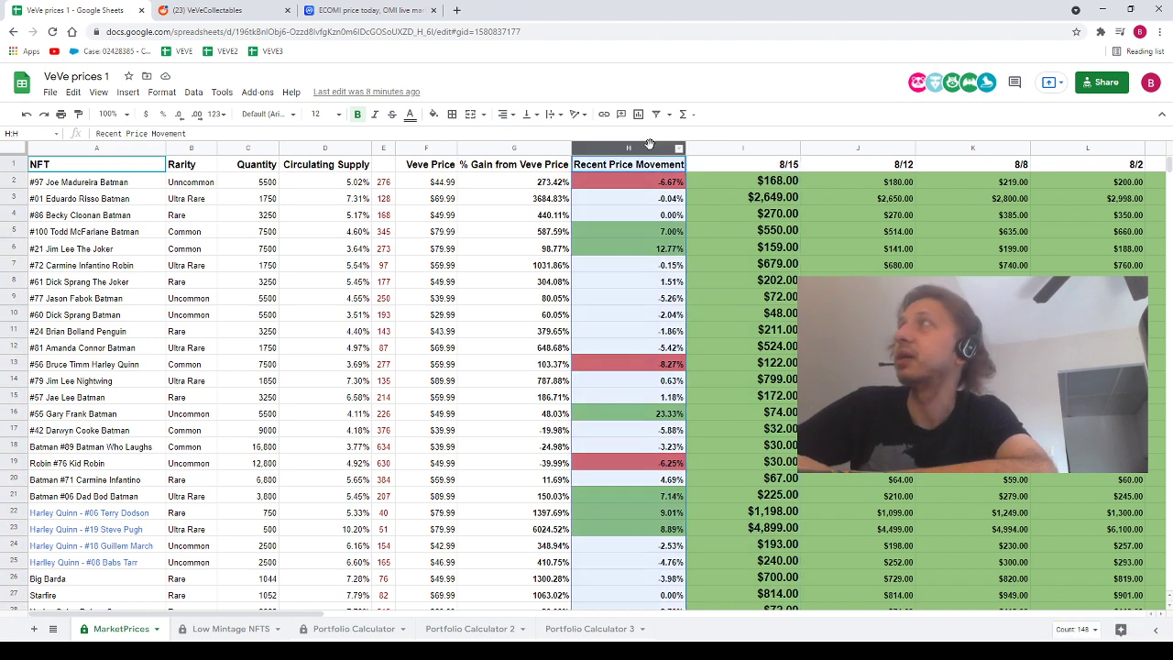
pyautogui.click(530, 148)
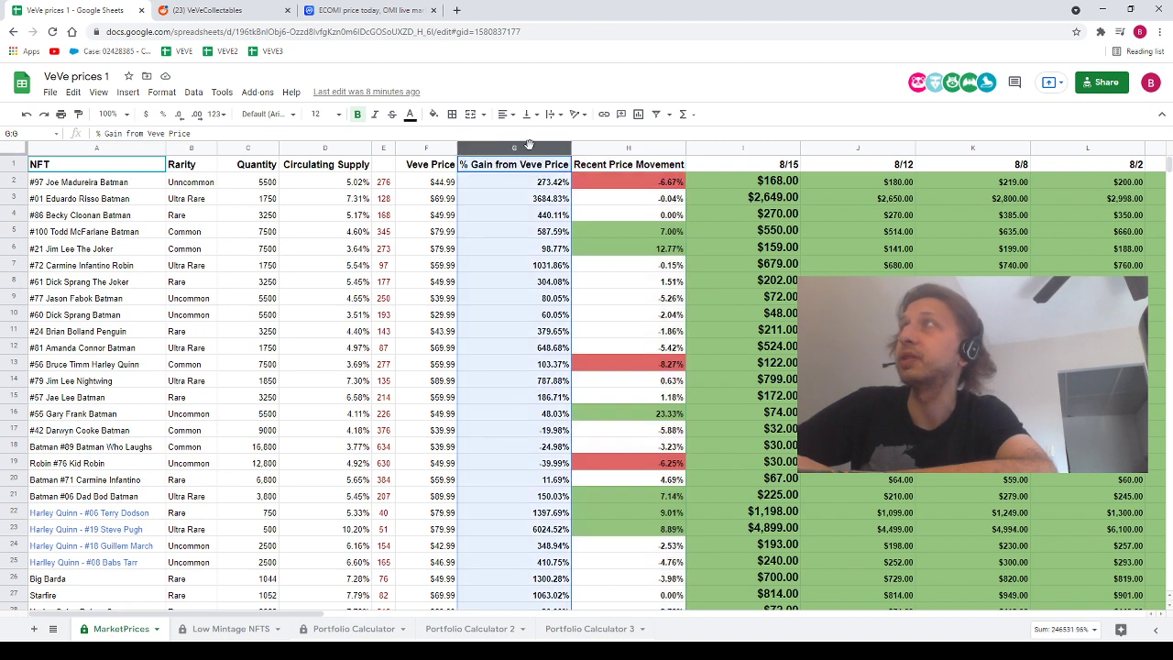
pyautogui.click(331, 149)
pyautogui.click(384, 148)
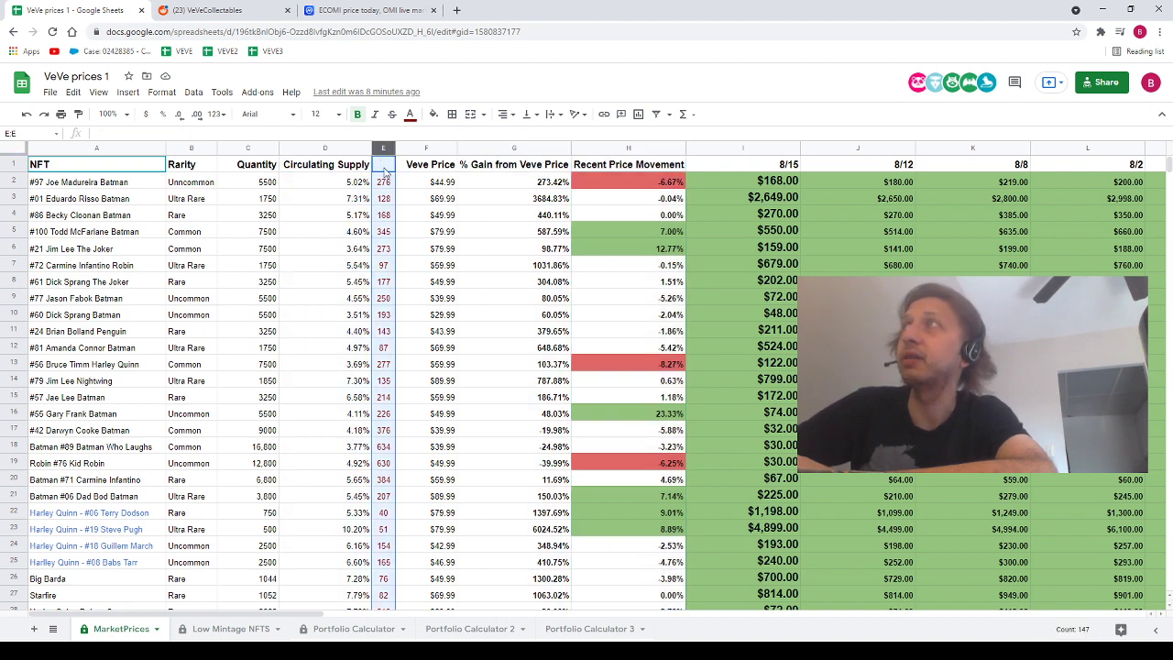
# View the Low Mintage NFTS sheet and return to MarketPrices to skim the price movements down the list
pyautogui.click(231, 628)
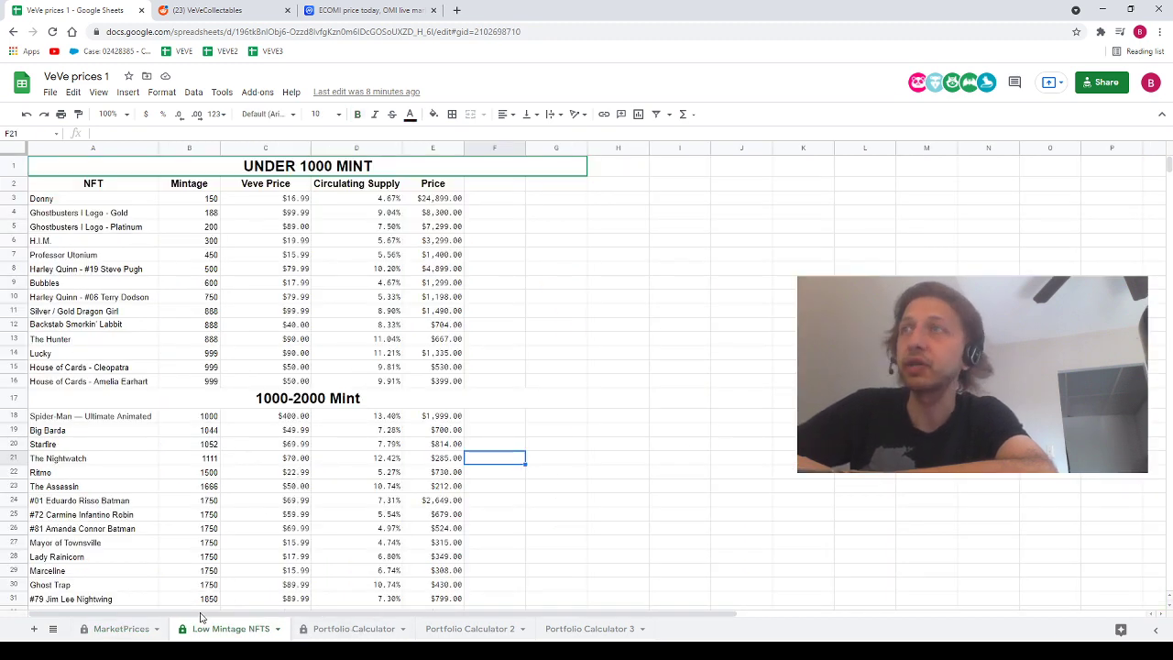
pyautogui.click(145, 631)
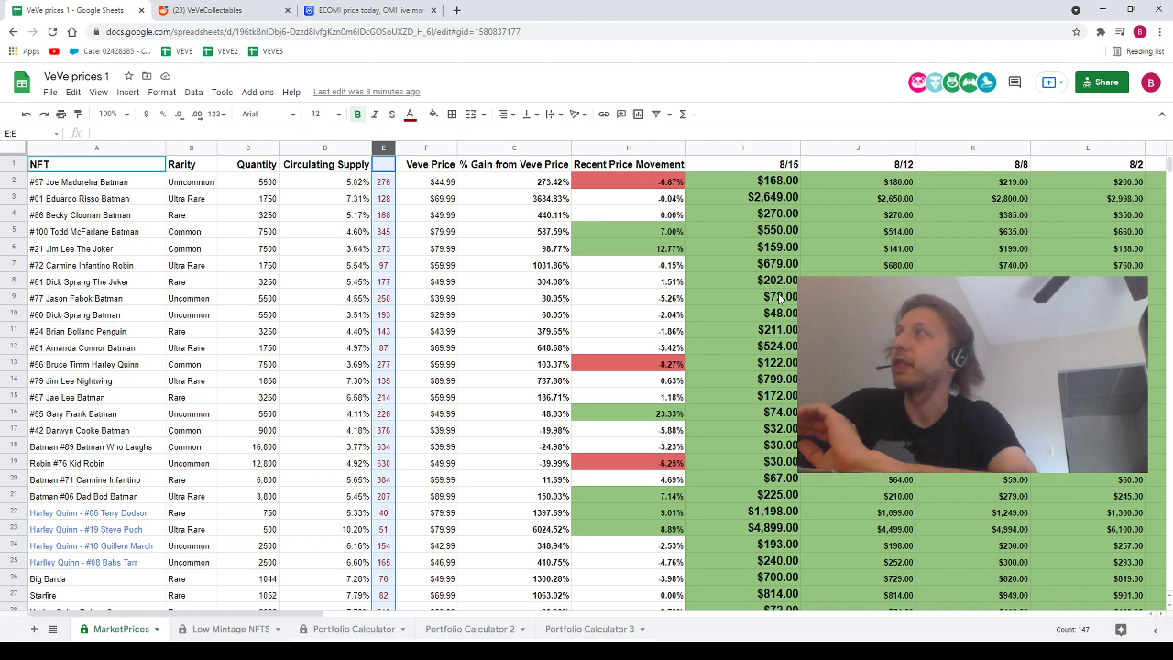
pyautogui.scroll(-10, 648, 408)
pyautogui.scroll(5, 647, 407)
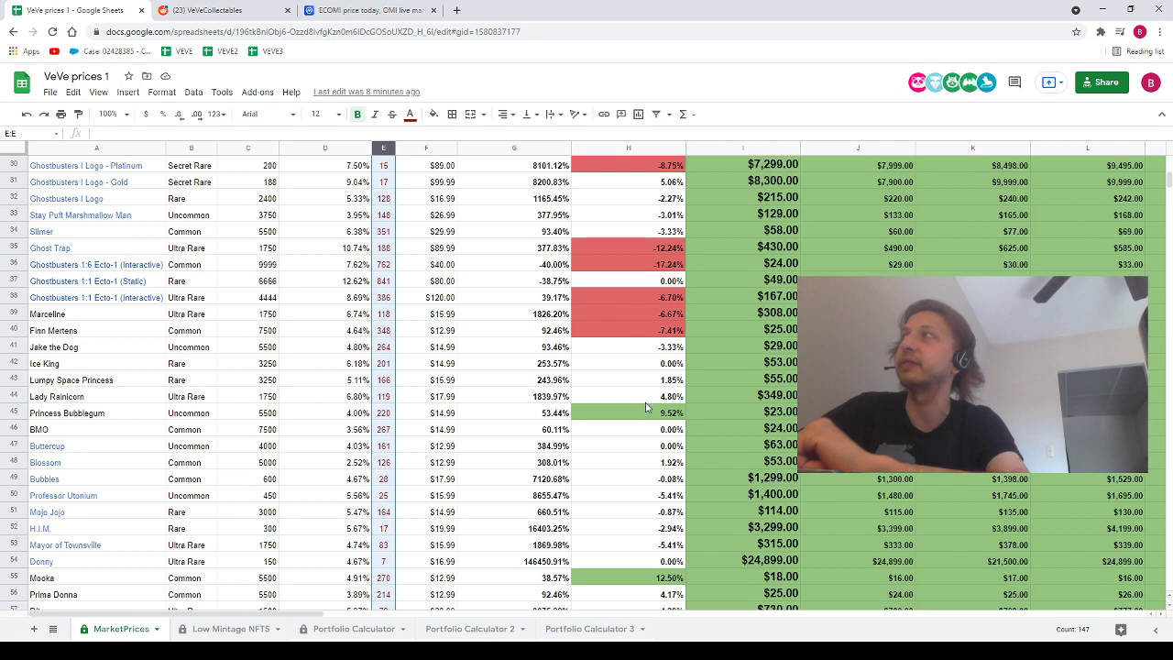
pyautogui.scroll(6, 550, 367)
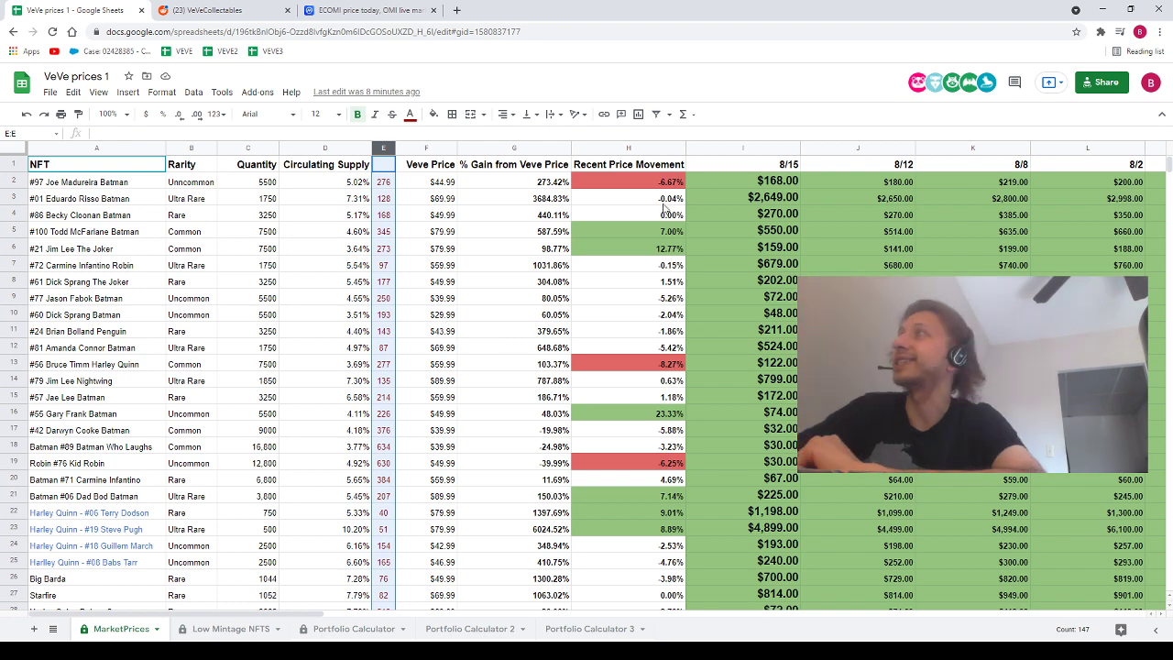
# Check the recent price movement in rows 5 and 6, comparing The Joker's 8/12 and 8/15 prices in row 6
pyautogui.click(655, 231)
pyautogui.click(643, 253)
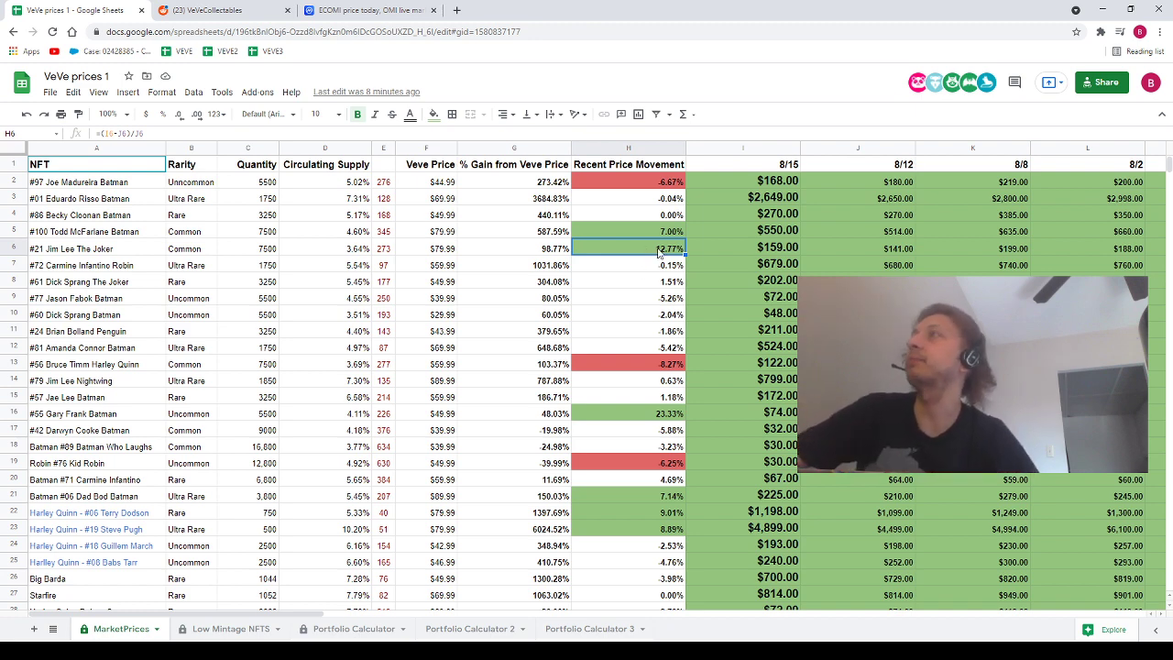
pyautogui.click(878, 249)
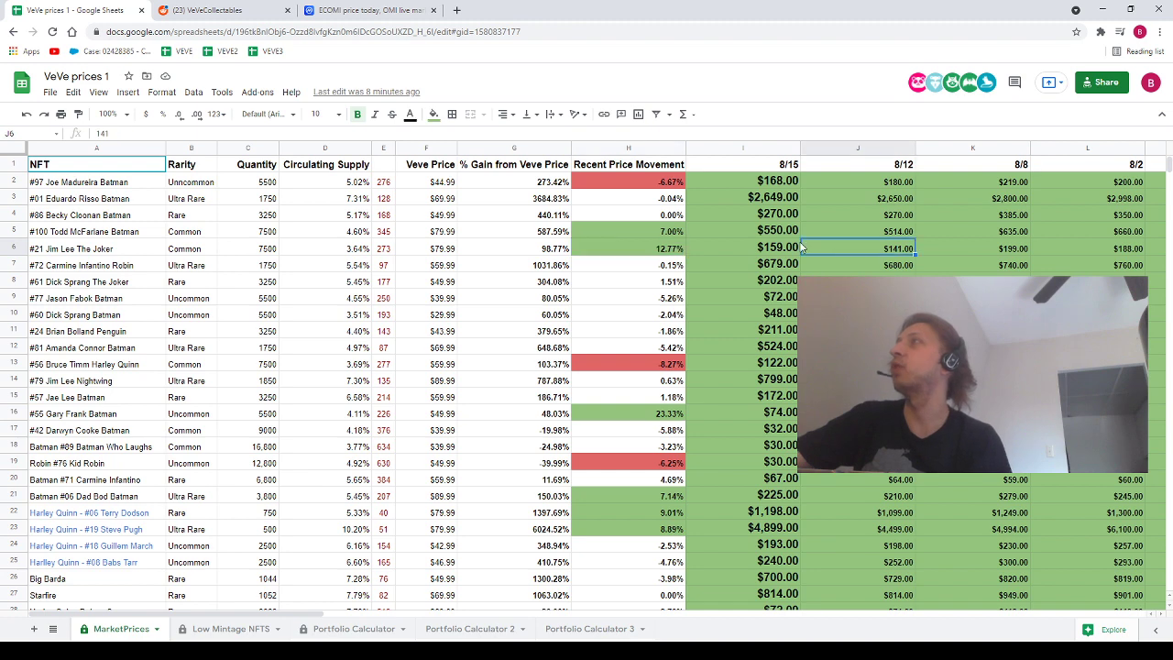
pyautogui.click(786, 249)
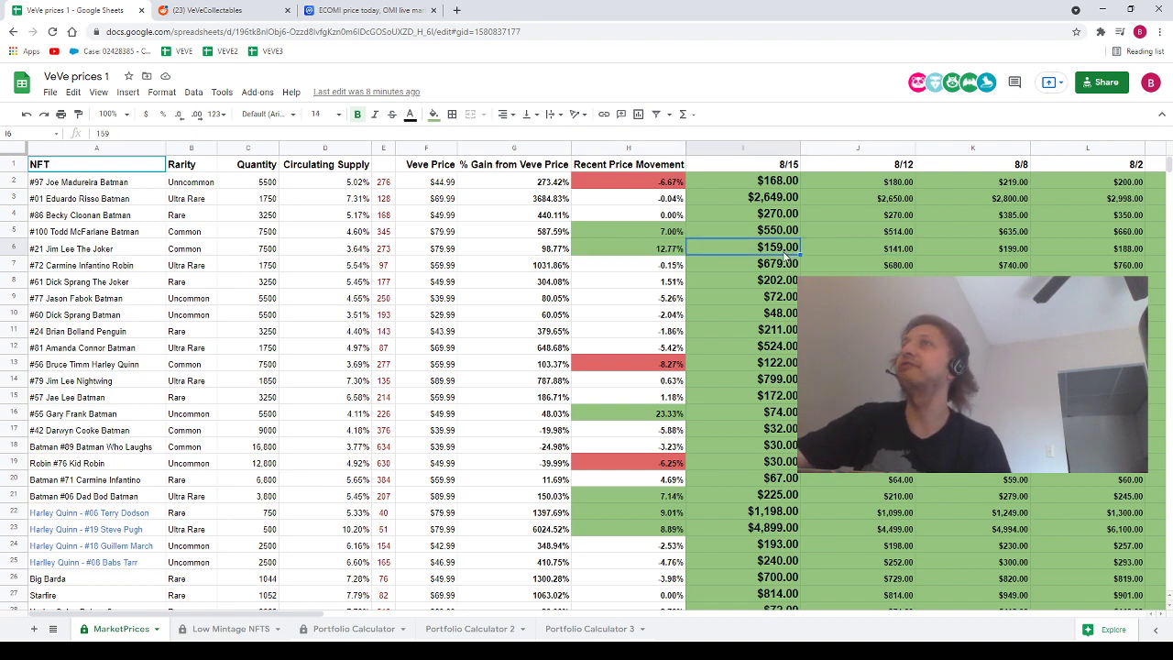
# Review the highlighted recent price movements of the Batman, Robin and Harley Quinn collectibles in rows 13 to 23
pyautogui.click(673, 365)
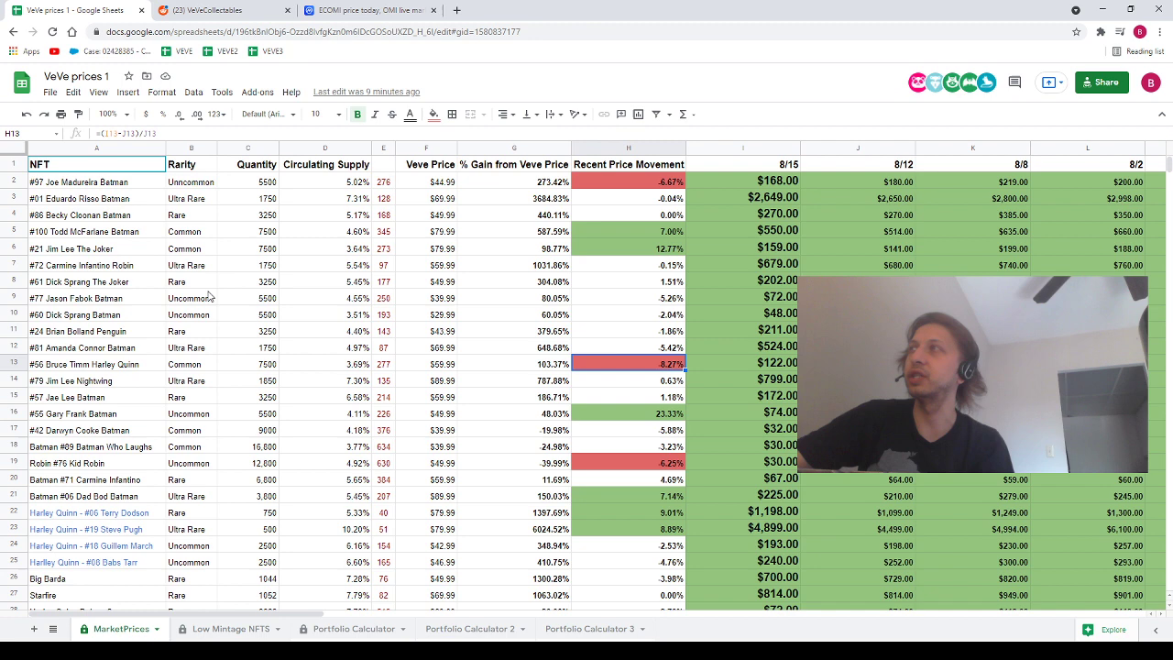
pyautogui.click(646, 414)
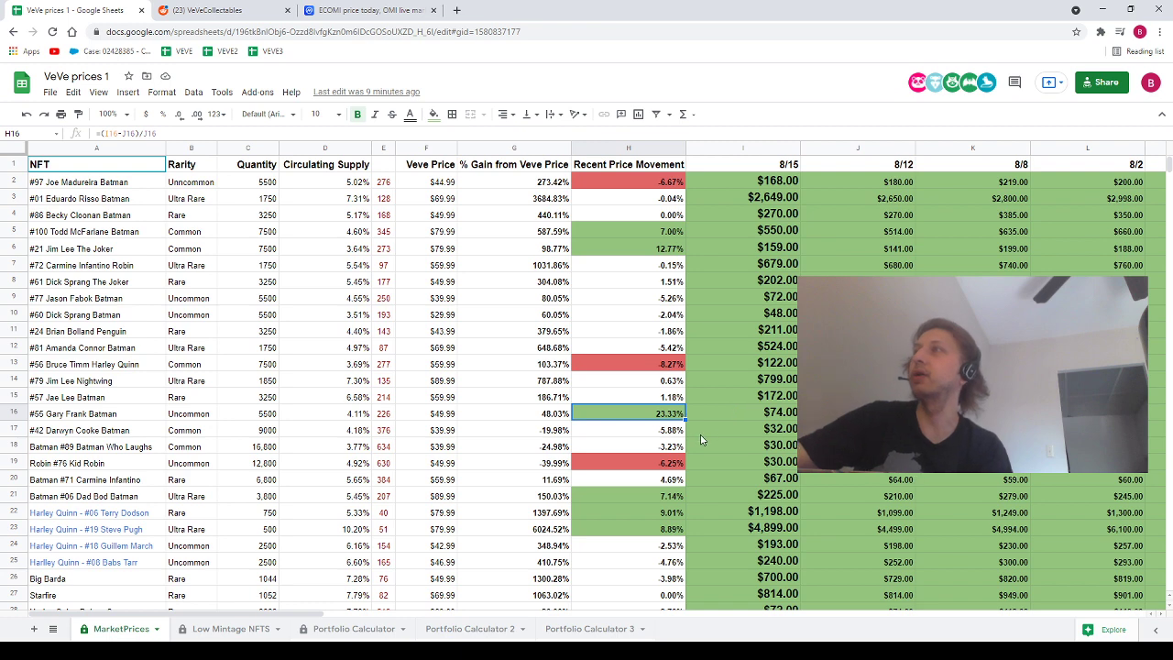
pyautogui.click(655, 460)
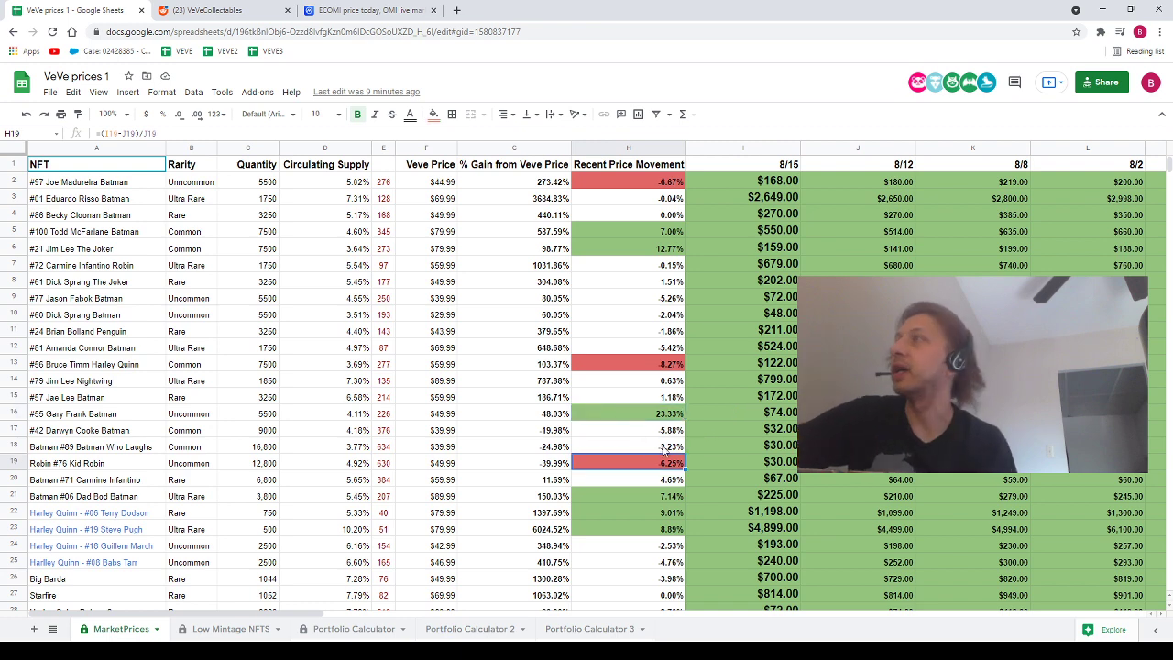
pyautogui.click(641, 496)
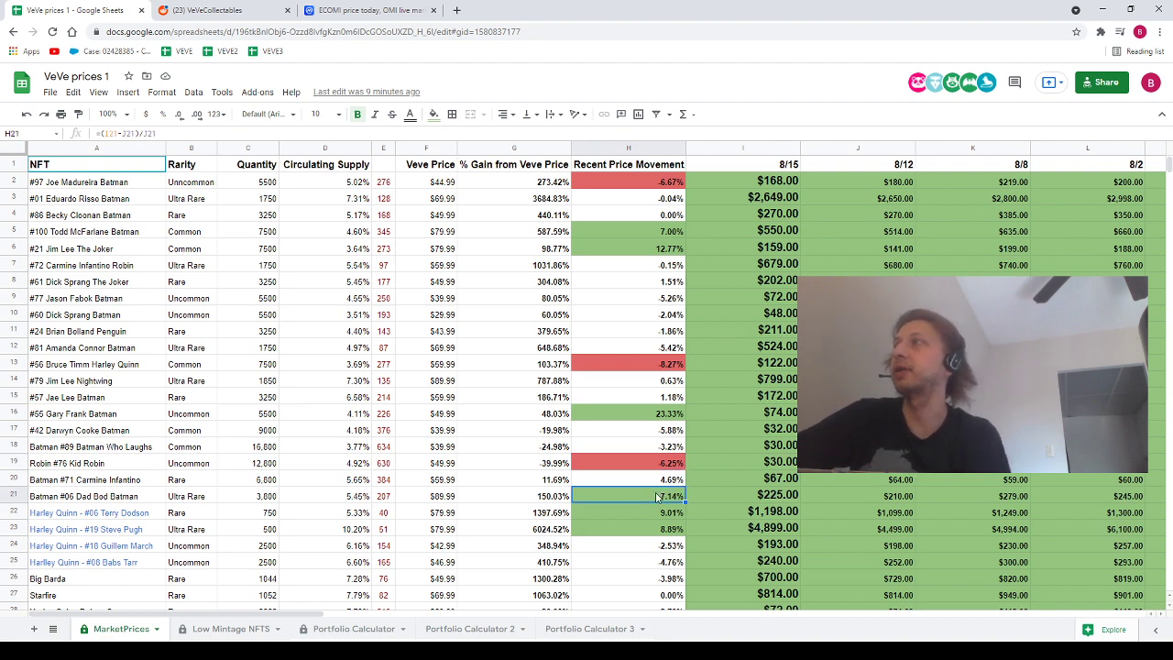
pyautogui.click(652, 513)
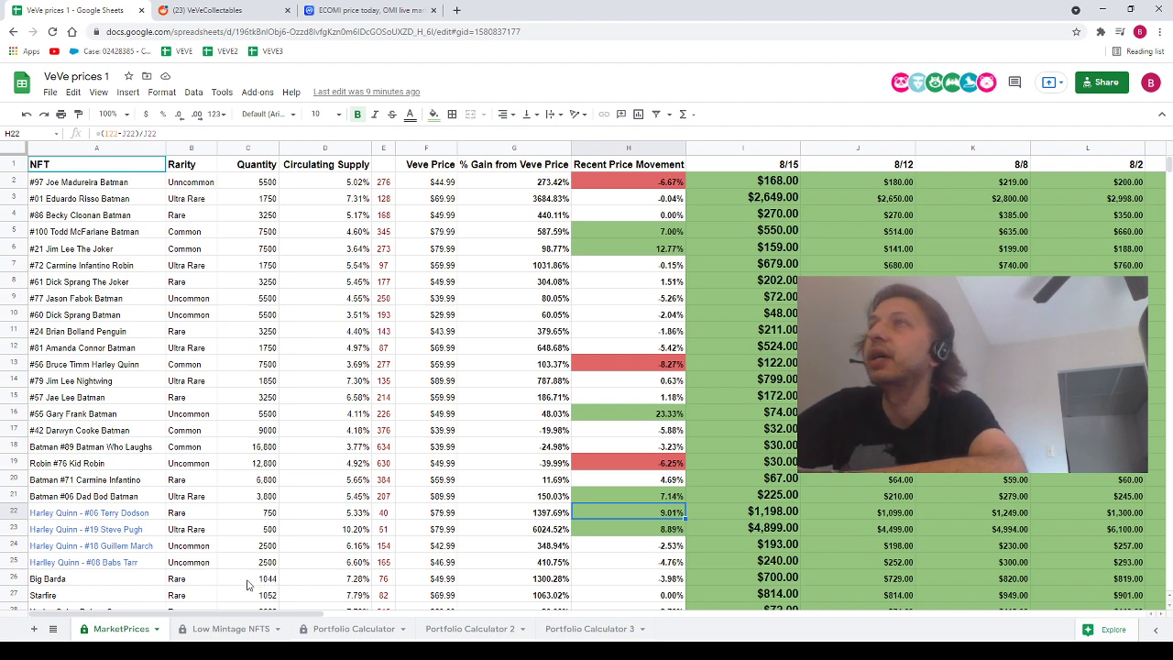
pyautogui.click(590, 533)
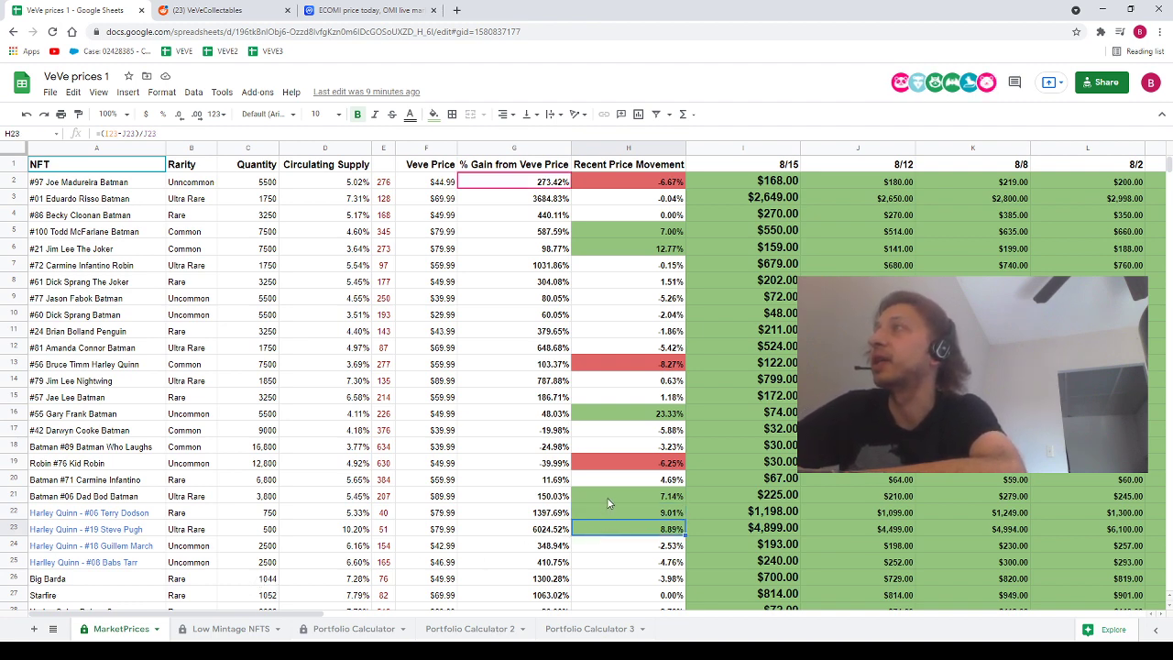
# Examine the price drops of Ghostbusters I Logo - Platinum, Ghost Trap and the 1:6 Ecto-1, including the Ecto-1's 8/12 and 8/15 prices
pyautogui.scroll(-2, 606, 502)
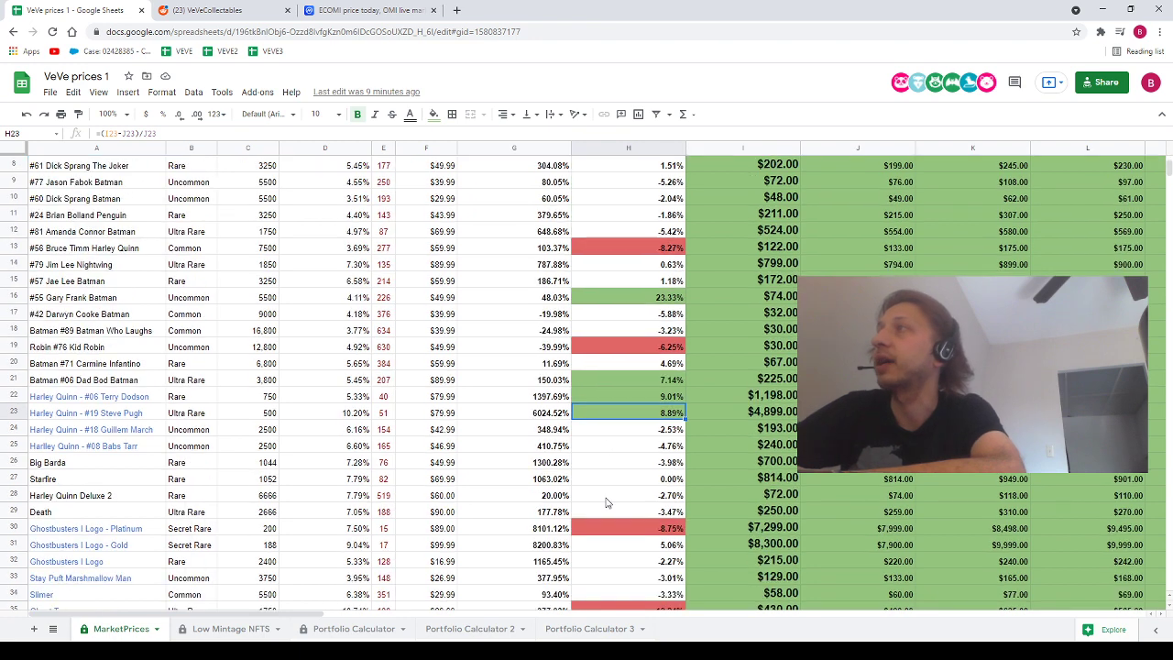
pyautogui.click(607, 528)
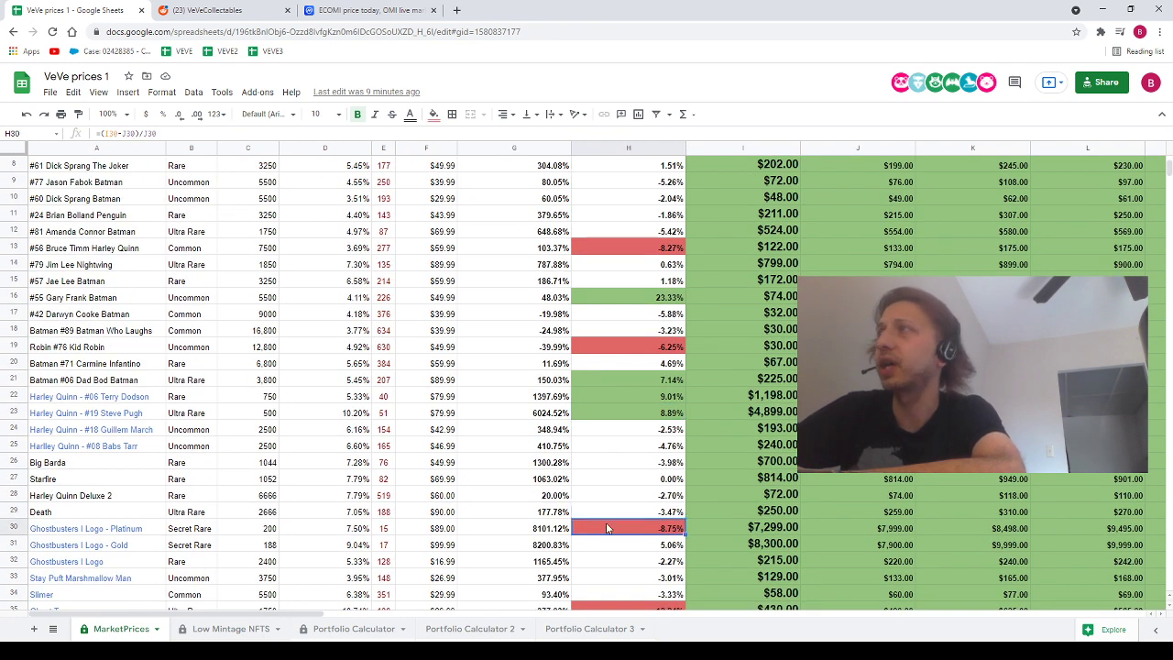
pyautogui.scroll(-2, 605, 529)
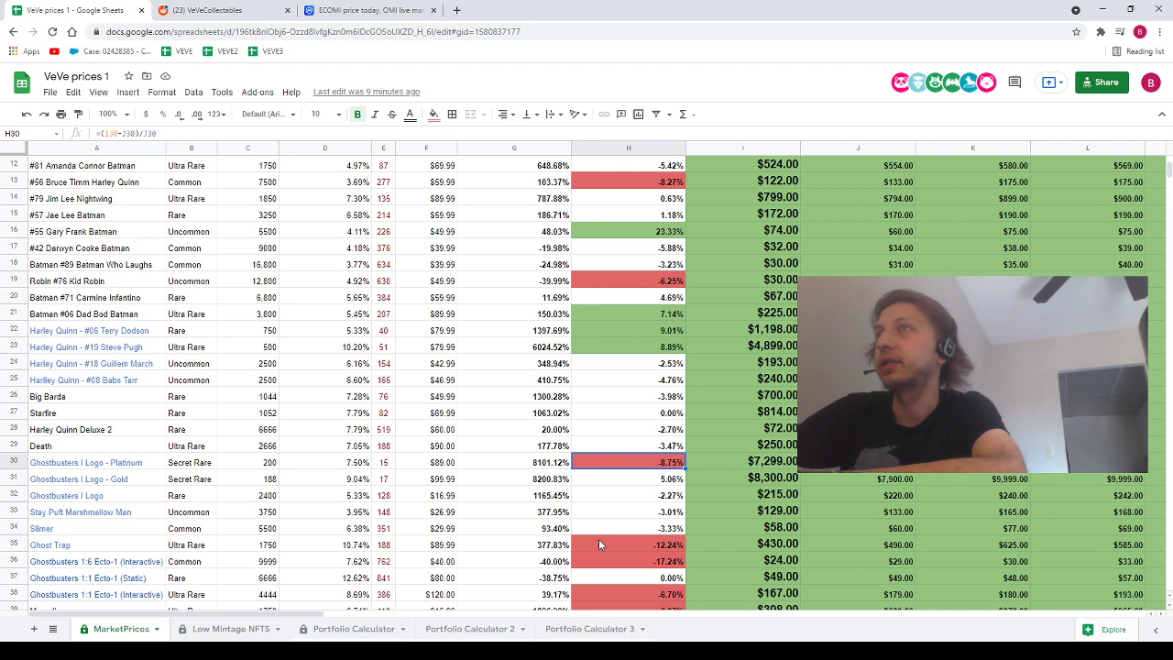
pyautogui.click(598, 545)
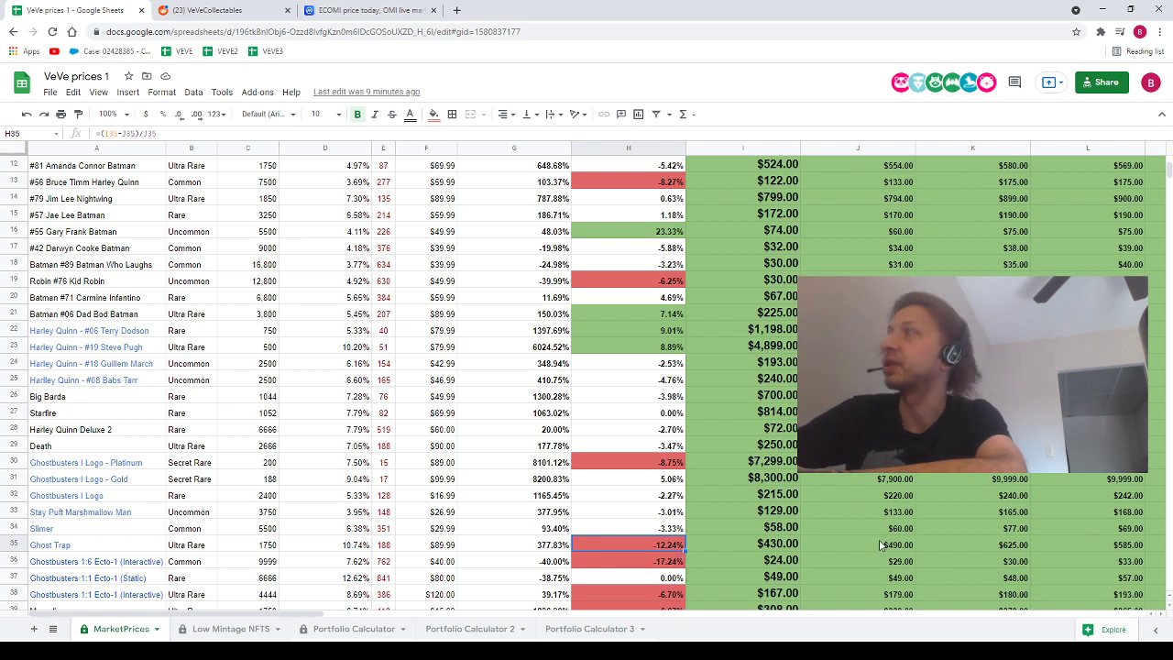
pyautogui.click(764, 550)
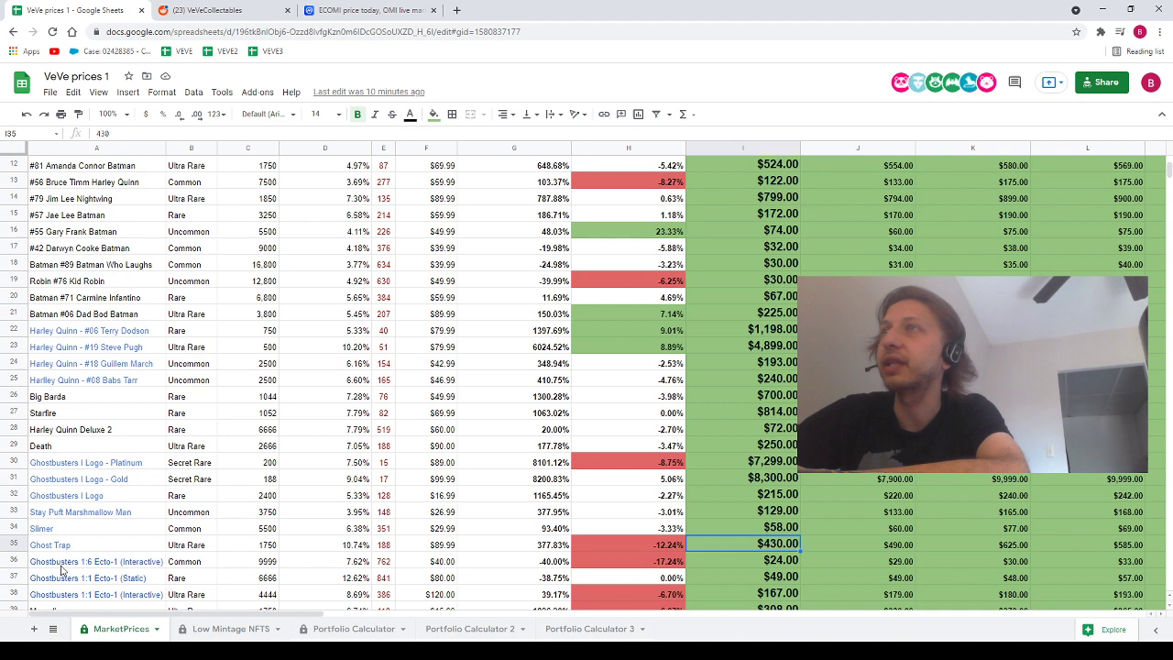
pyautogui.click(660, 563)
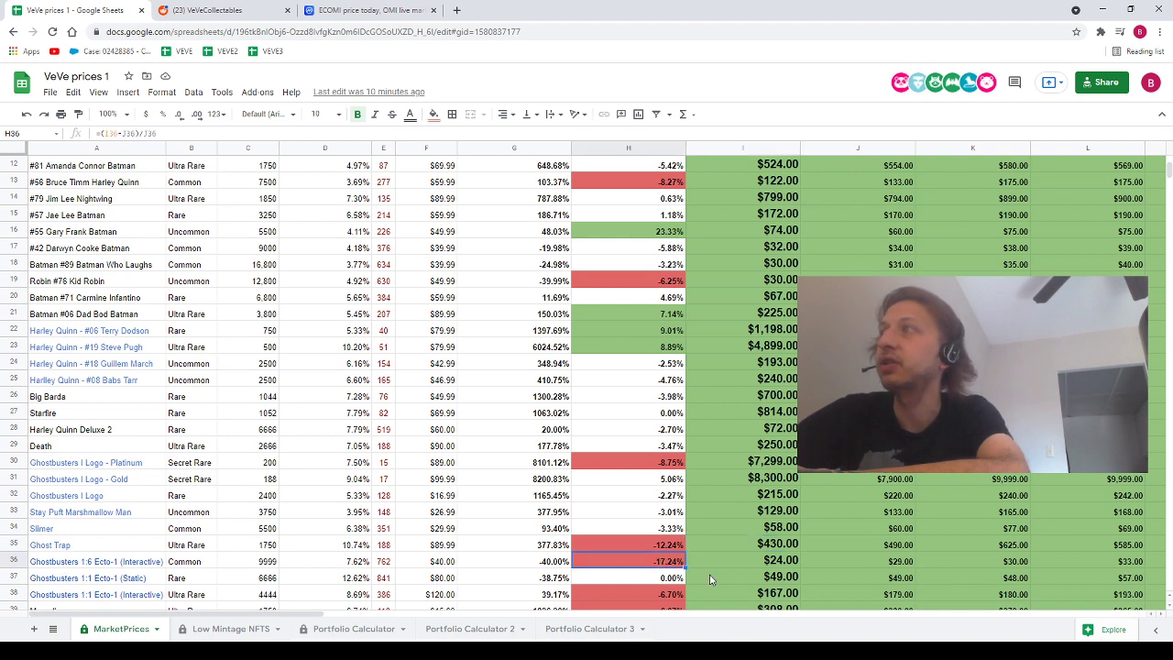
pyautogui.click(896, 563)
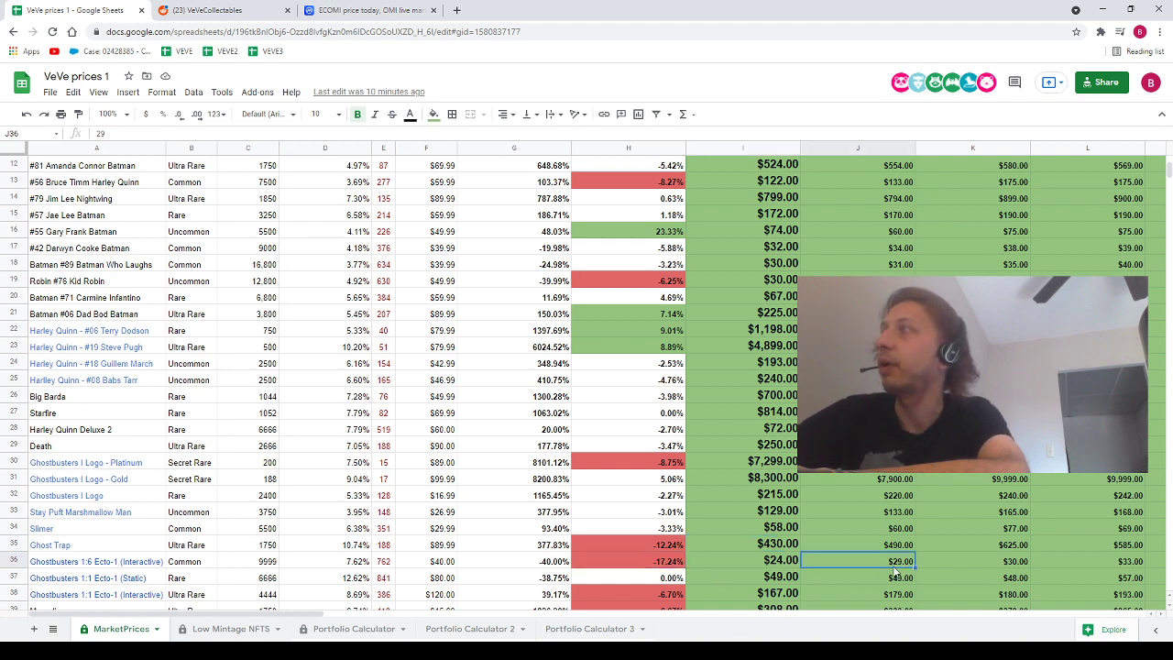
pyautogui.click(783, 565)
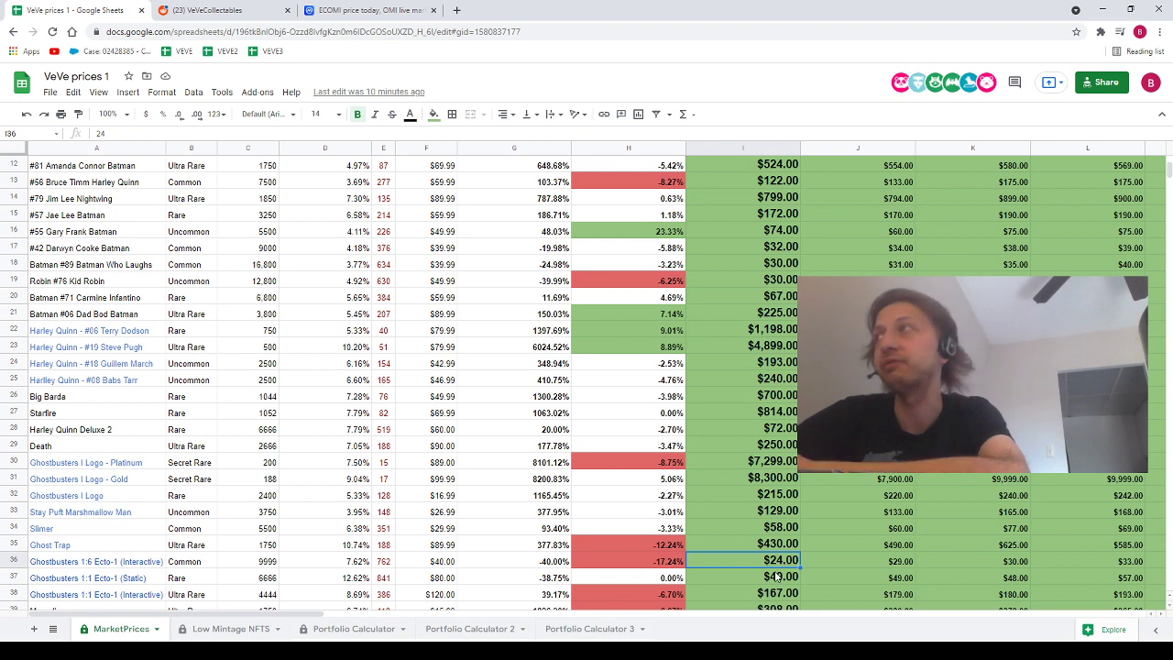
# Check the highlighted price movements from the Ghostbusters 1:1 Ecto-1 (Interactive) down to Finn Mertens and Princess Bubblegum
pyautogui.scroll(-2, 683, 552)
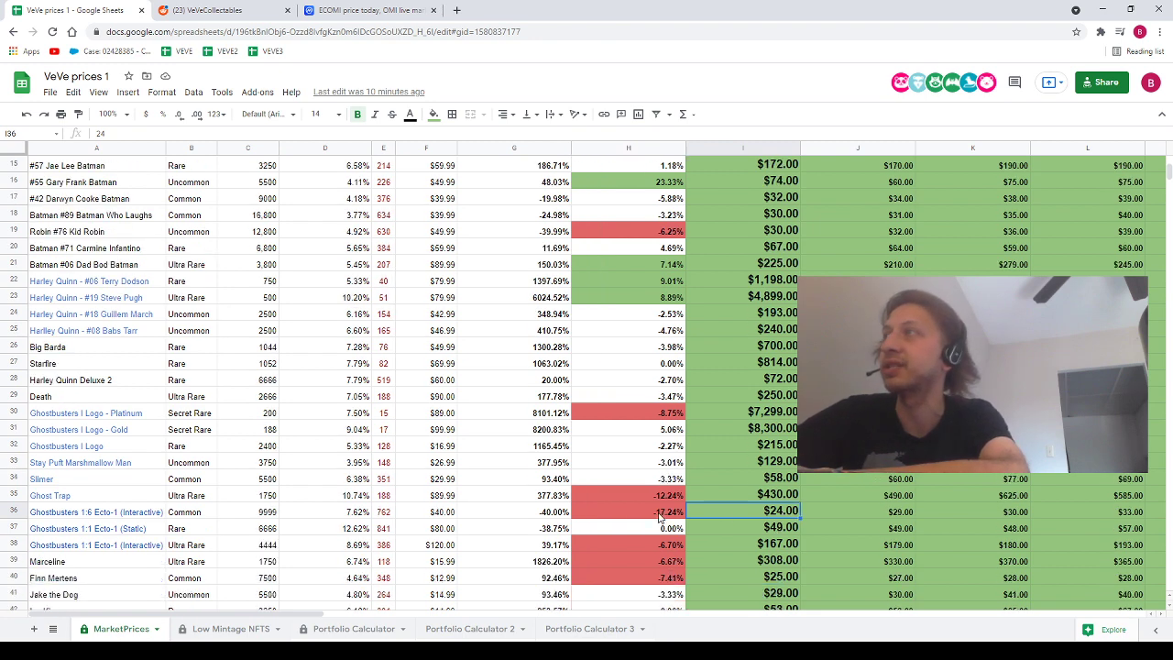
pyautogui.click(629, 547)
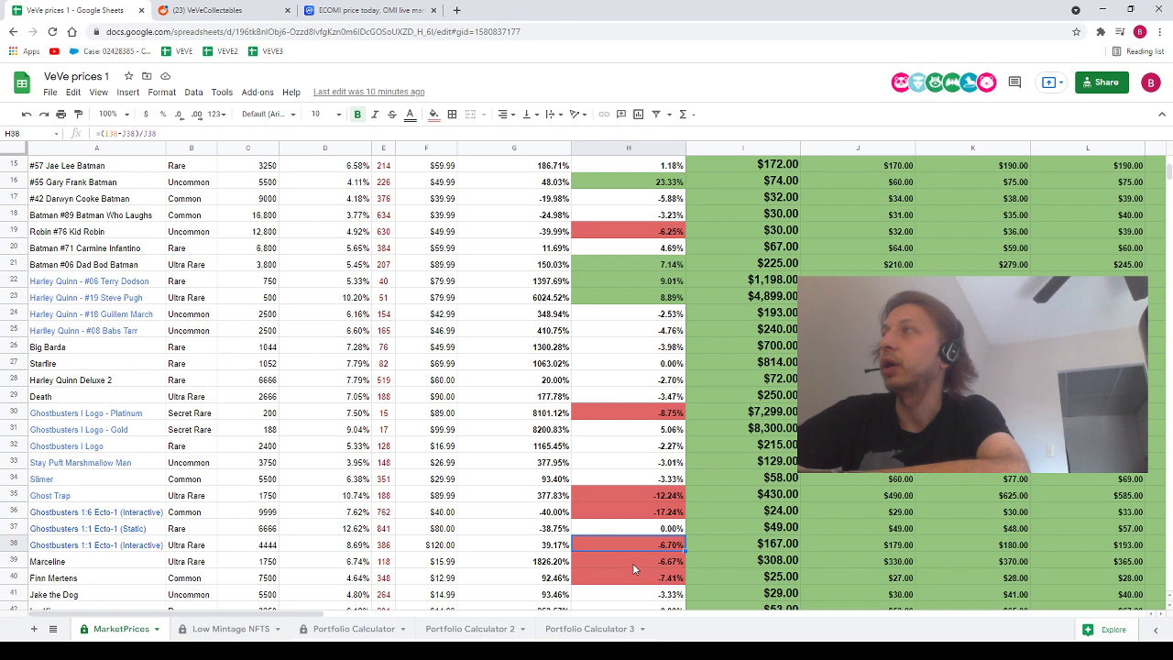
pyautogui.click(632, 566)
pyautogui.scroll(-1, 632, 565)
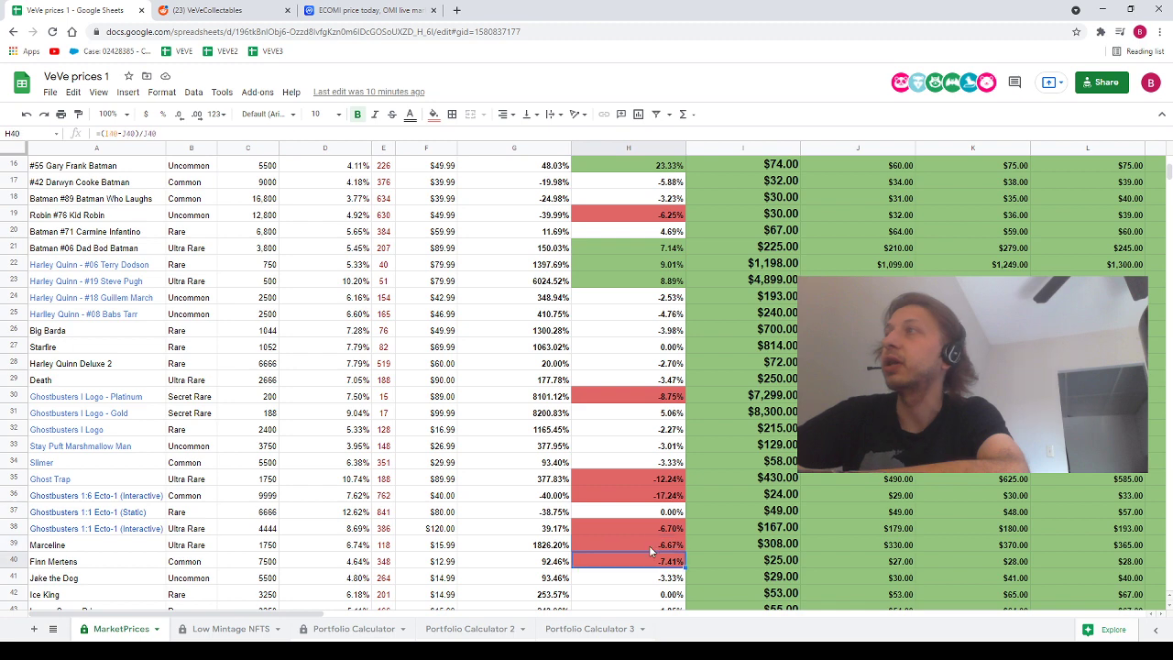
pyautogui.scroll(-3, 650, 550)
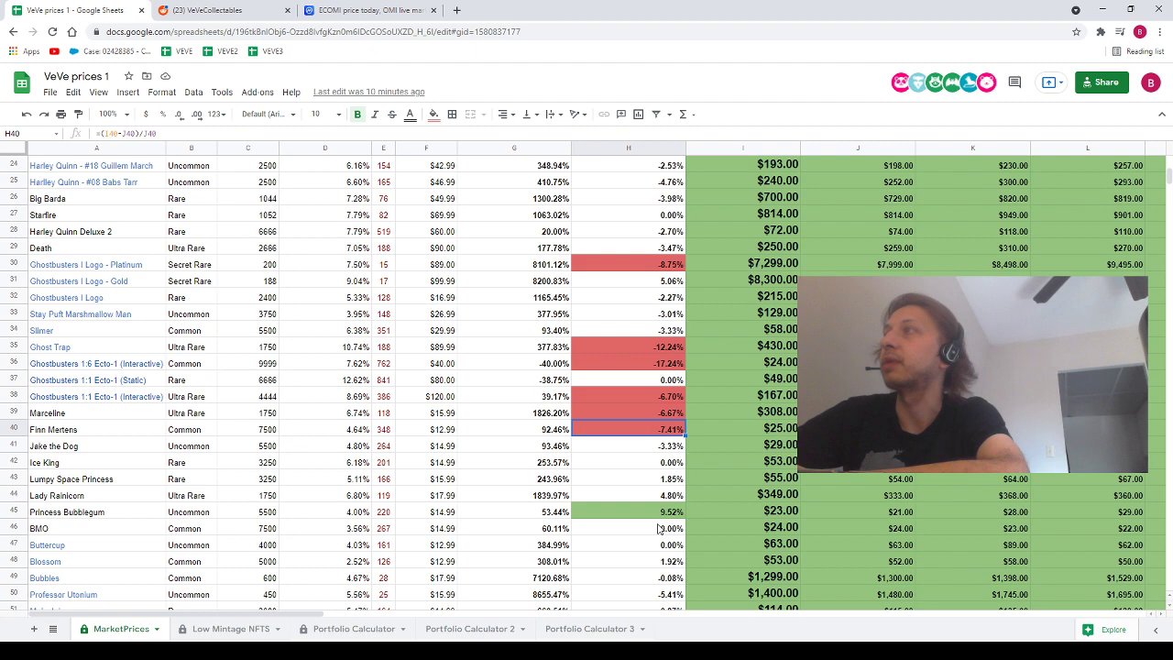
pyautogui.click(656, 517)
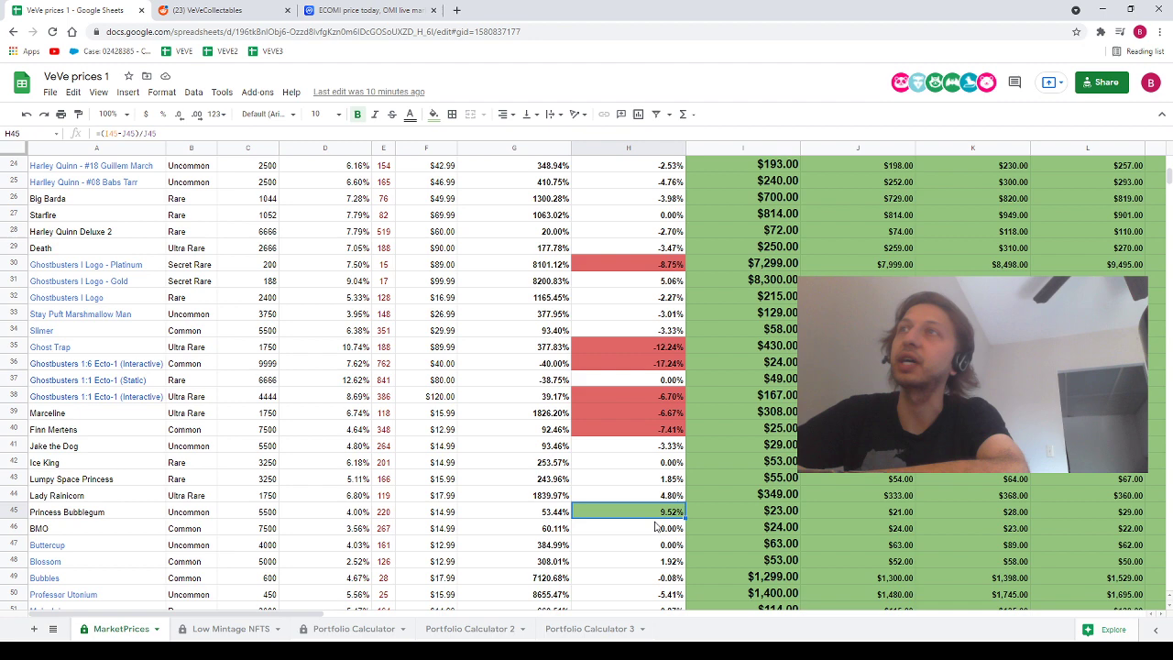
# Review the recent price movements of Mooka, Pogo, Dolce and Stellina in rows 55 to 60
pyautogui.scroll(-4, 654, 525)
pyautogui.click(638, 496)
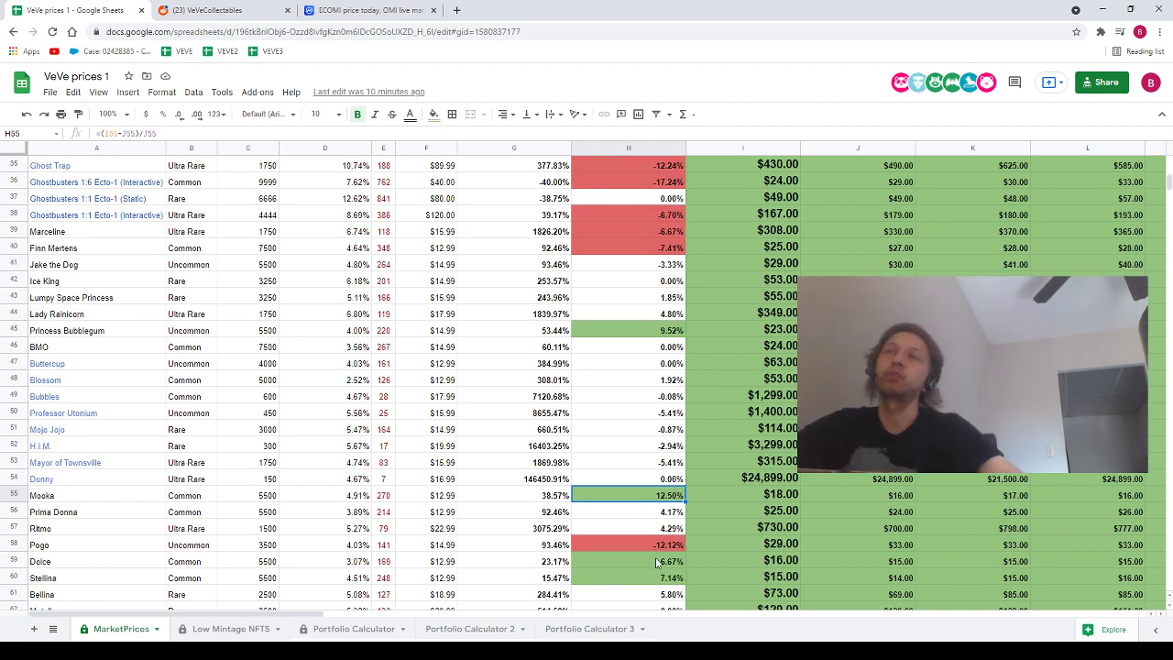
pyautogui.scroll(-1, 651, 550)
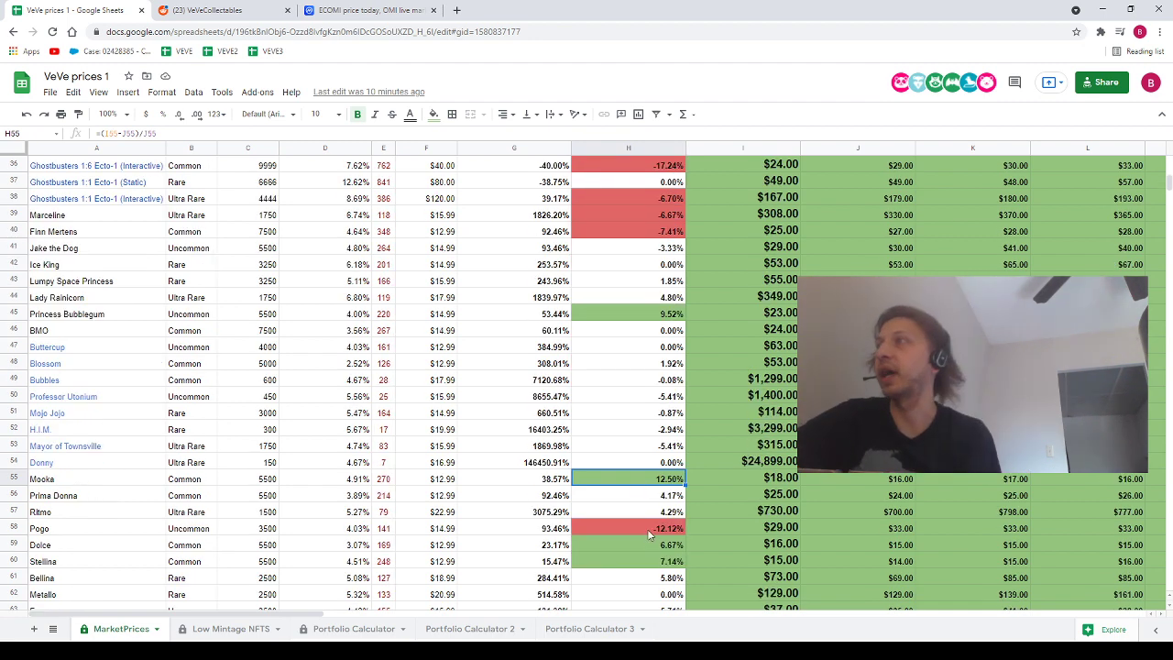
pyautogui.click(647, 529)
pyautogui.scroll(-1, 647, 523)
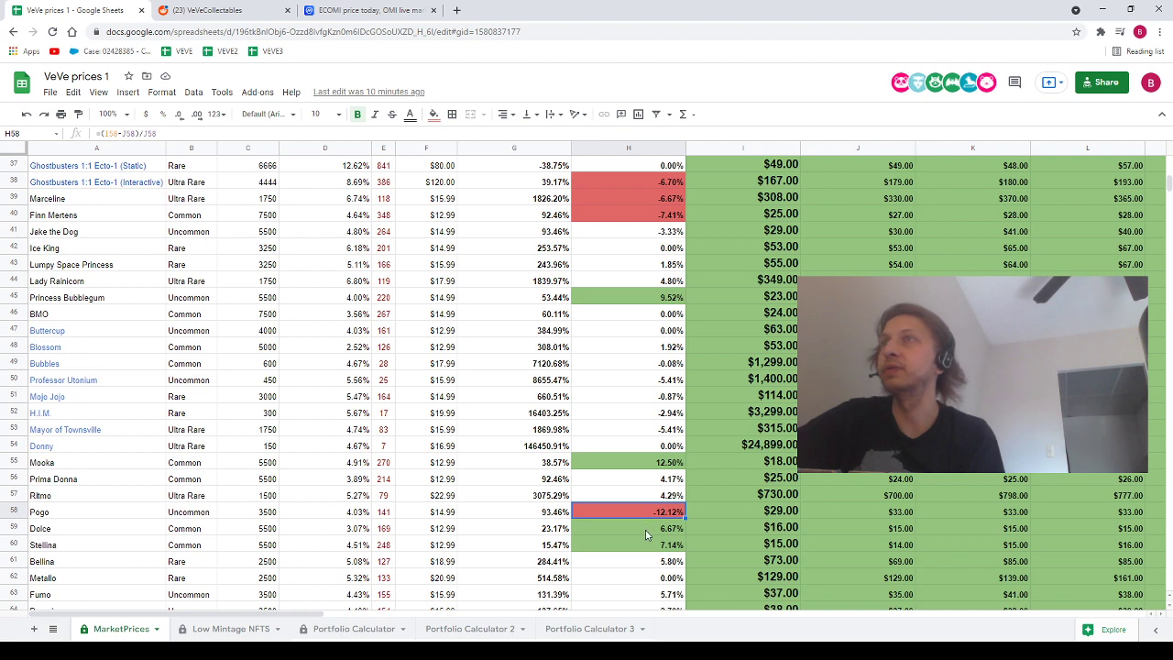
pyautogui.click(645, 529)
pyautogui.click(633, 546)
pyautogui.scroll(-3, 631, 550)
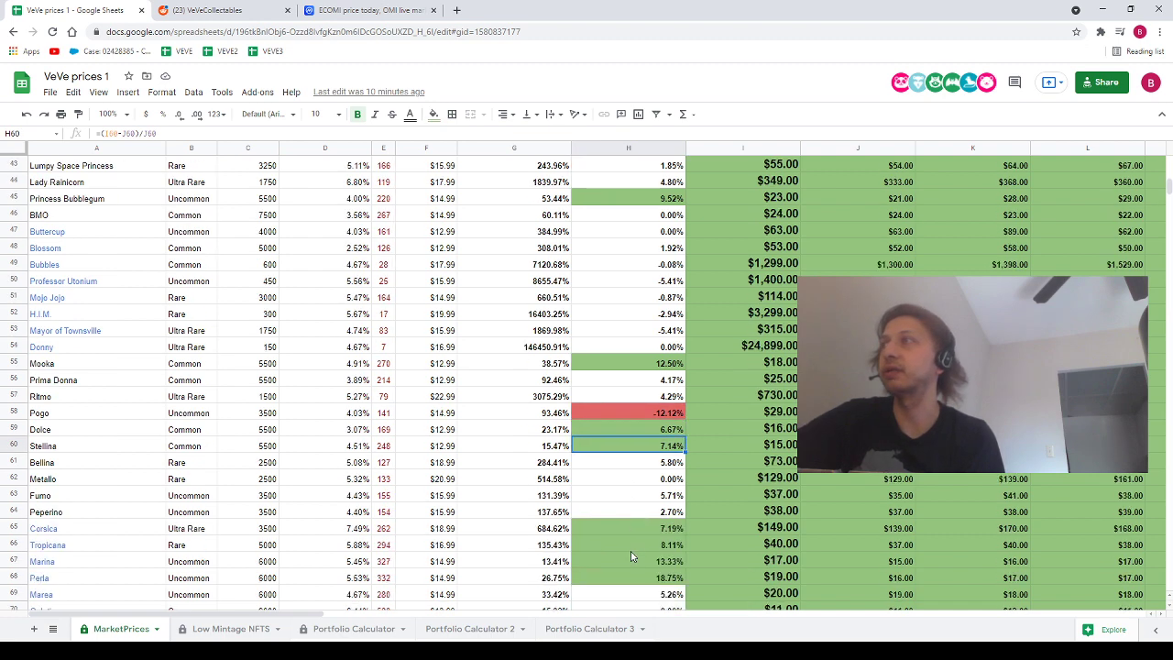
# Review the recent price movements of Corsica, Tropicana, Marina and Perla in rows 65 to 68
pyautogui.click(650, 499)
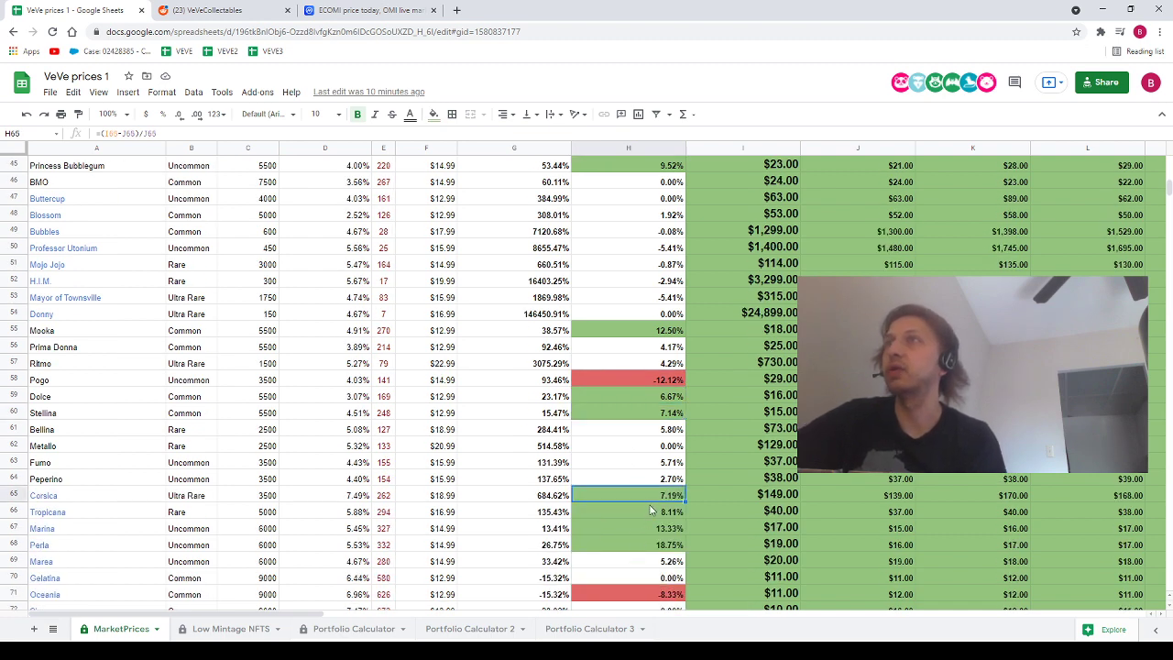
pyautogui.click(646, 518)
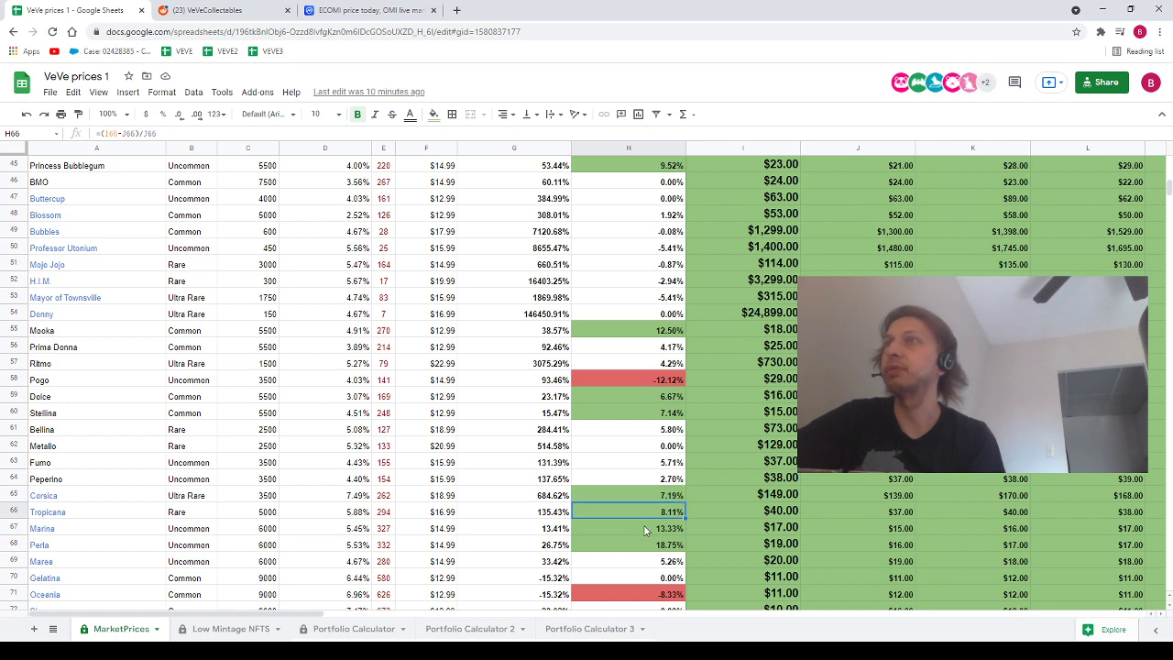
pyautogui.click(643, 531)
pyautogui.click(643, 542)
# Check the highlighted price changes of Oceania, Ultraman Ace, Ultraman - Alex Ross and Ultraman - Adi Granov
pyautogui.scroll(-3, 642, 548)
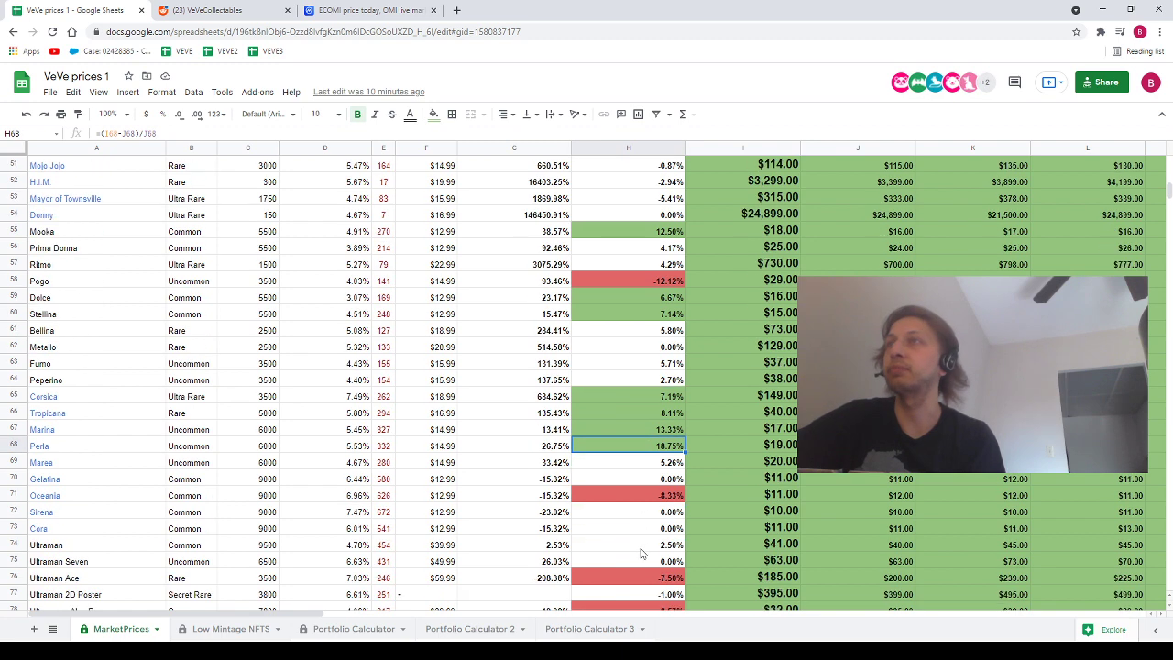
pyautogui.scroll(-2, 641, 553)
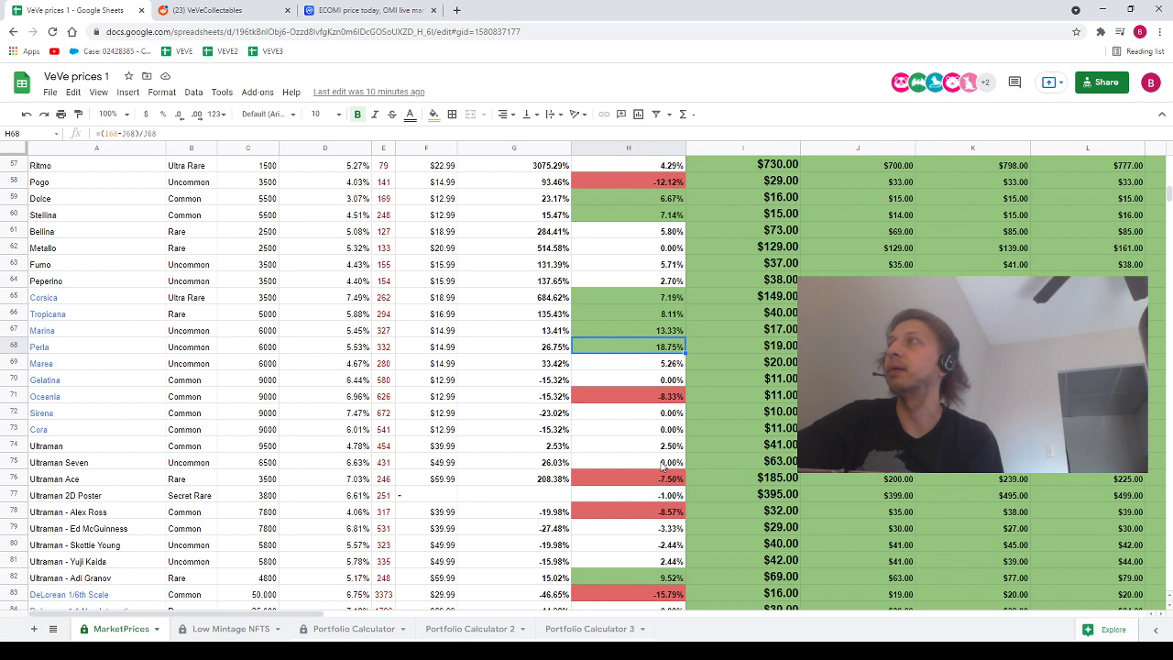
pyautogui.click(666, 400)
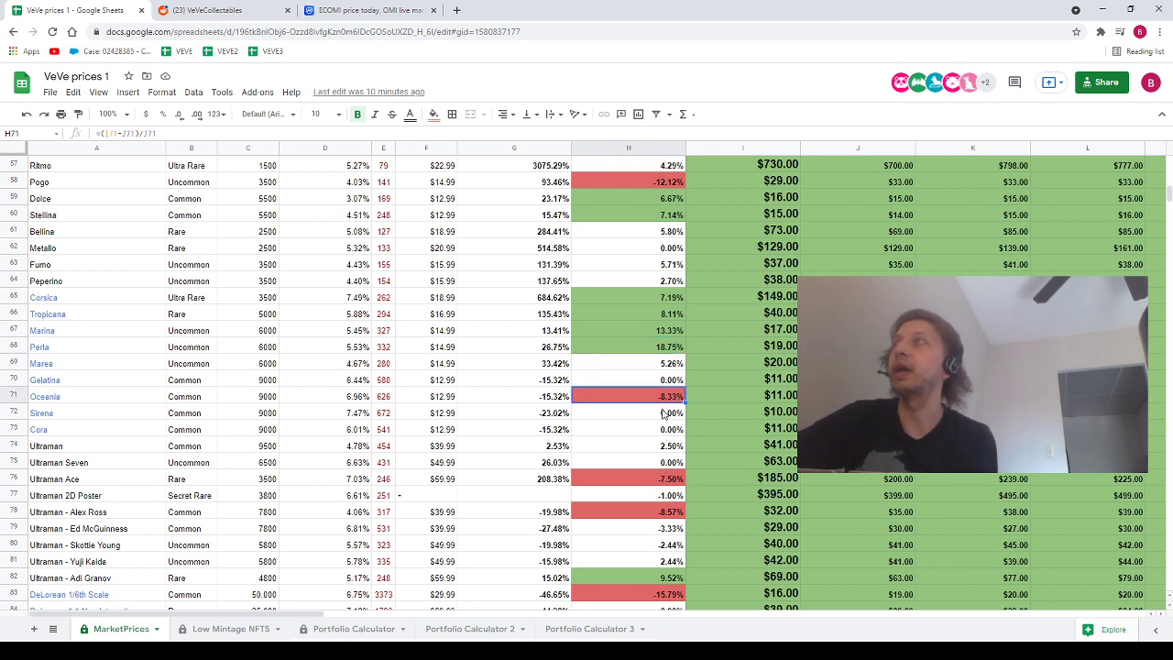
pyautogui.click(639, 478)
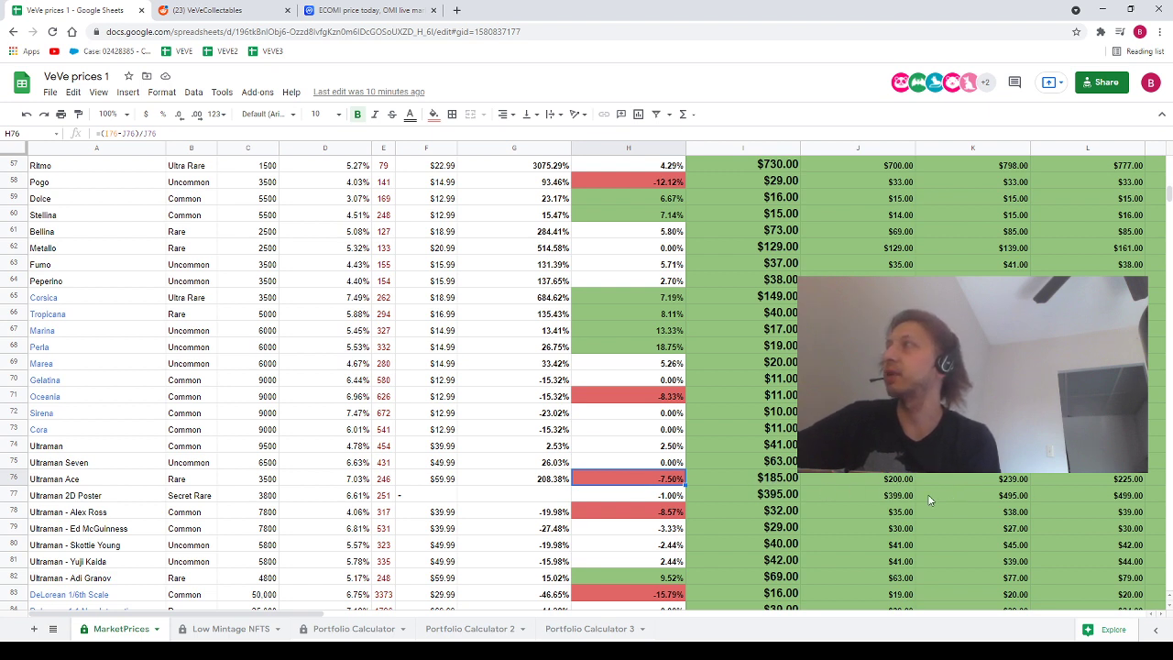
pyautogui.click(662, 511)
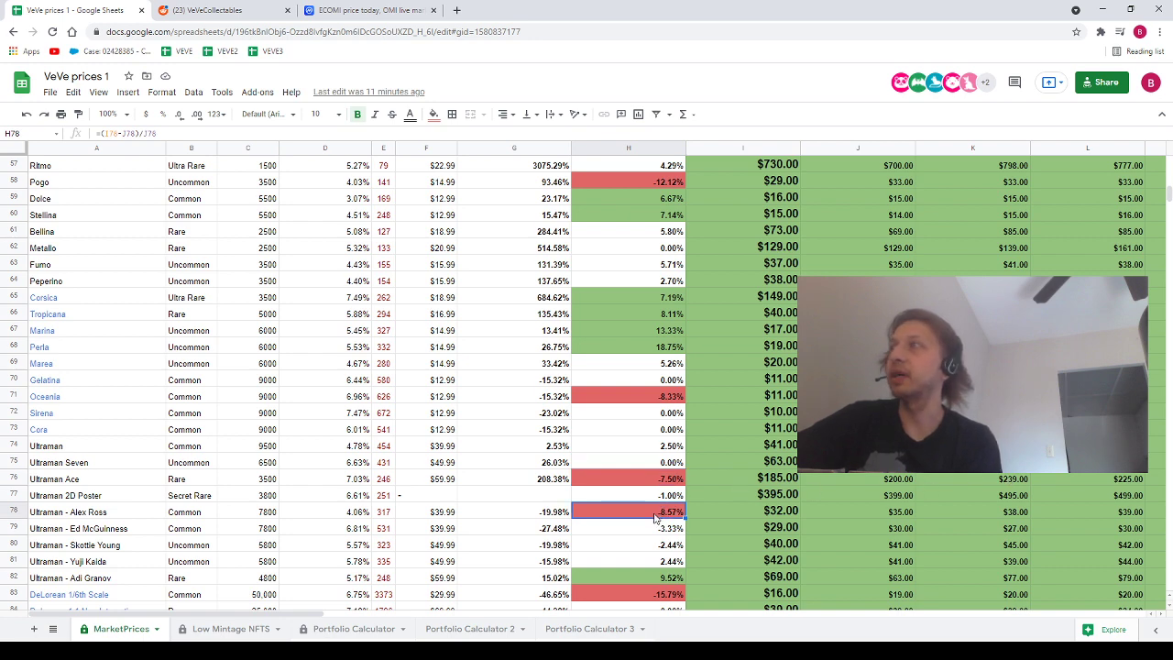
pyautogui.scroll(-1, 653, 559)
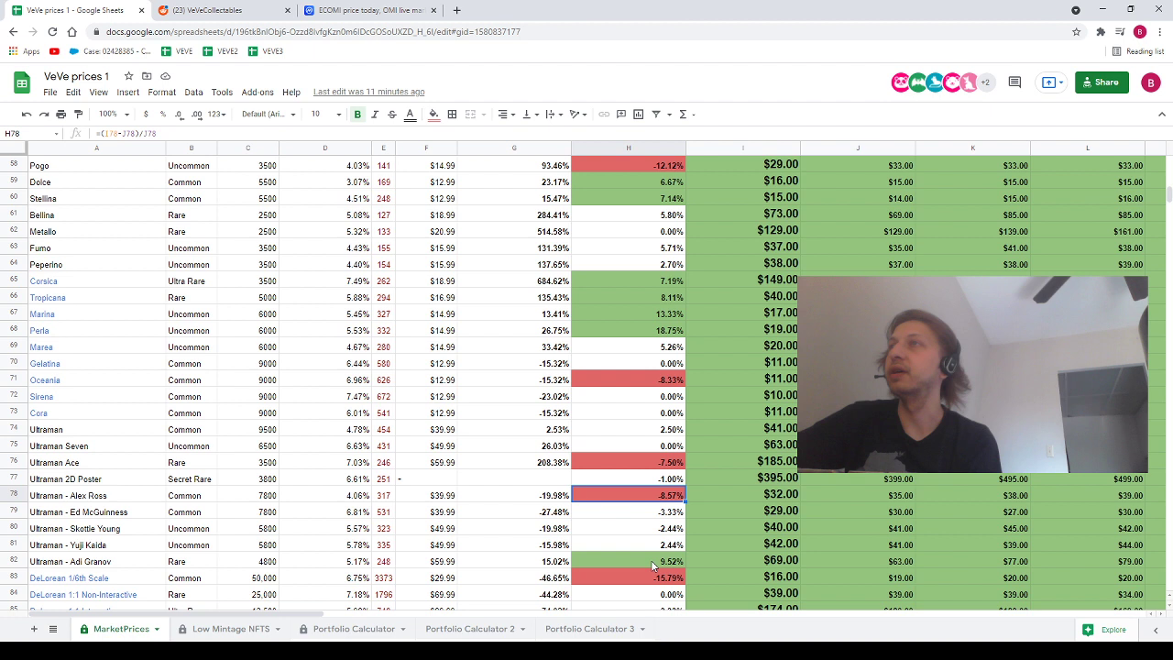
pyautogui.click(653, 562)
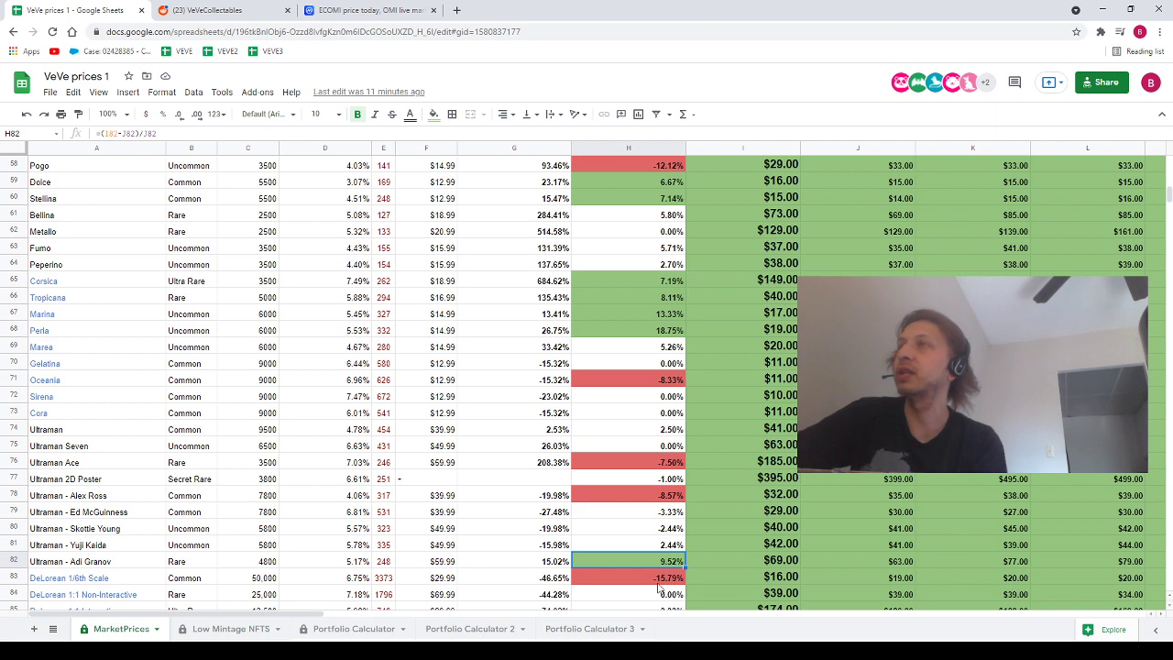
# Examine the recent price movements from the DeLorean 1/6th Scale through the cryptid collectibles, including Chupacabra and Cosmic Cthulhu
pyautogui.press('Down')
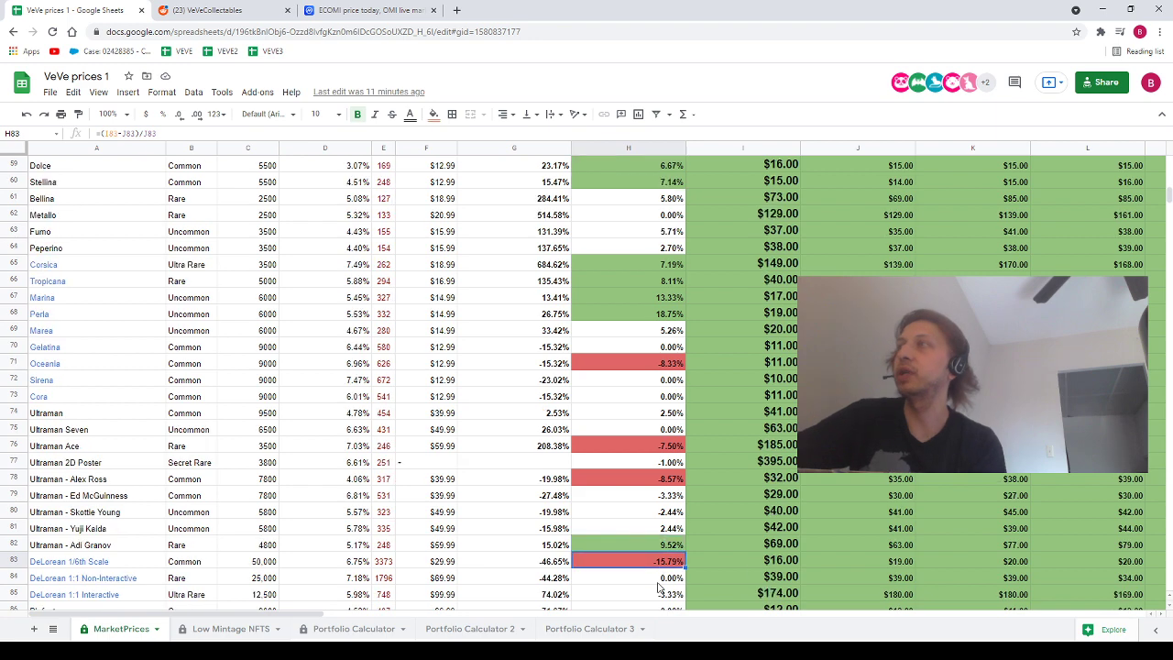
pyautogui.scroll(-2, 660, 582)
pyautogui.click(670, 561)
pyautogui.scroll(-1, 670, 561)
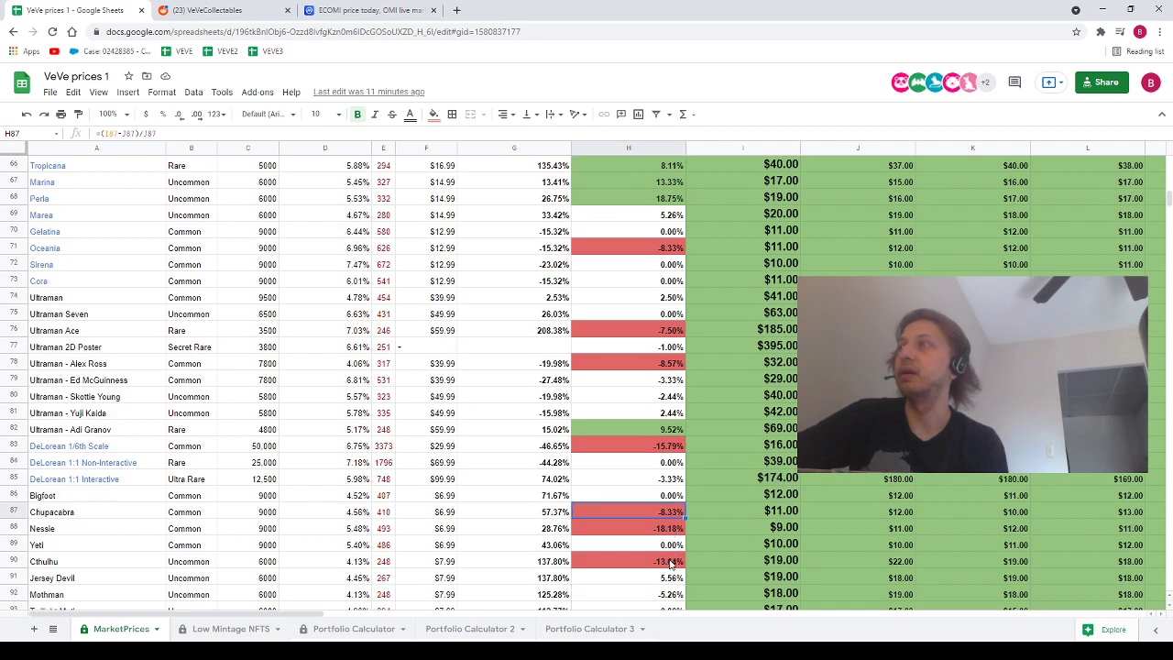
pyautogui.scroll(-2, 670, 561)
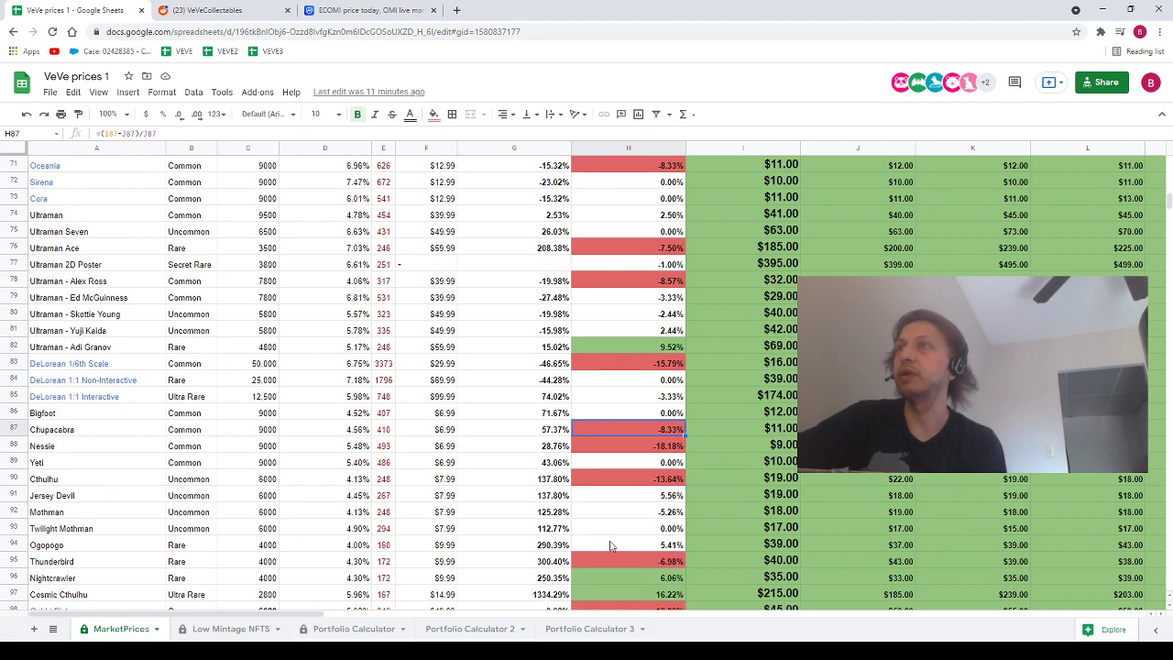
pyautogui.click(609, 595)
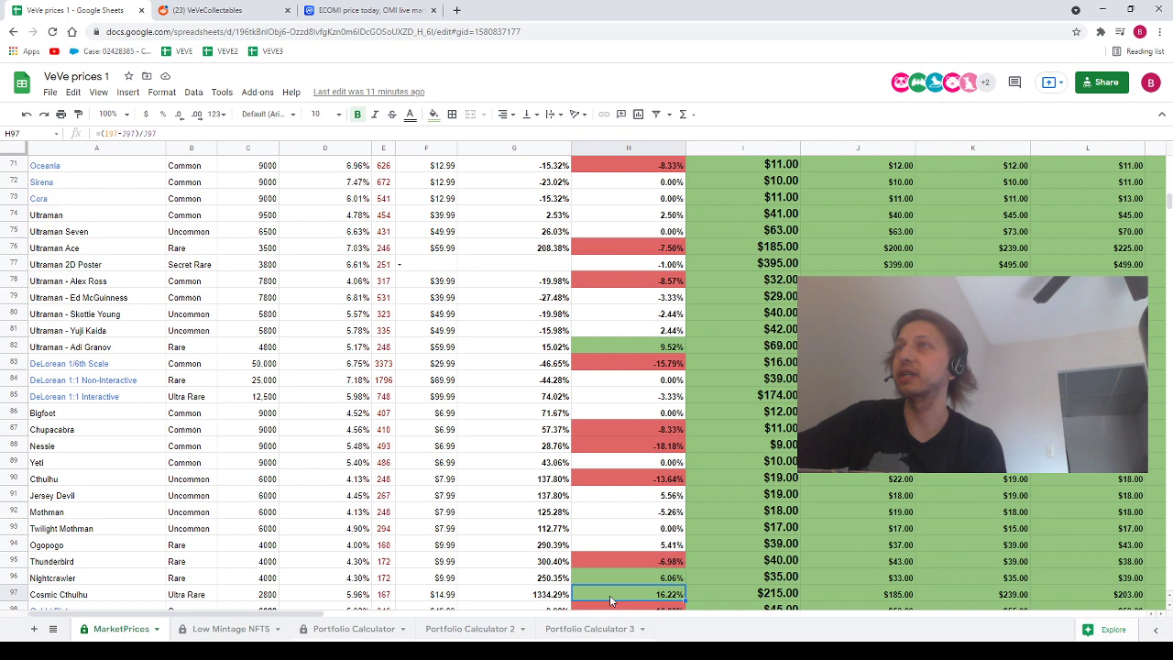
# Review the highlighted price changes of Gold / Pink, Silver and Batgirl in rows 98 to 102
pyautogui.scroll(-1, 609, 594)
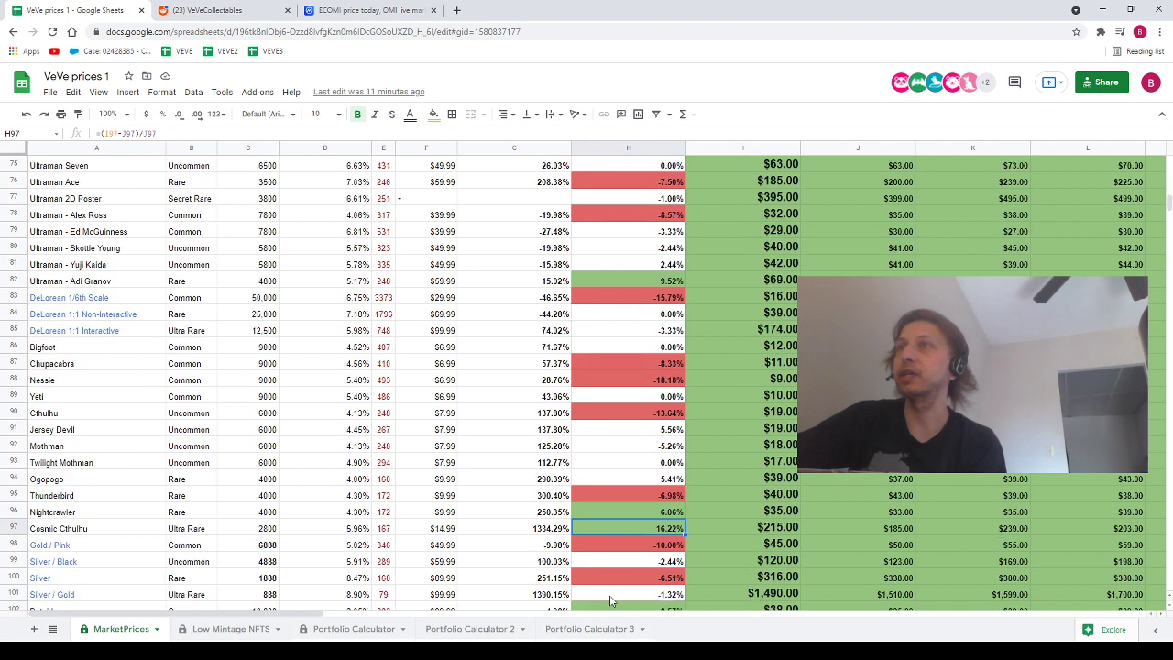
pyautogui.scroll(-1, 610, 600)
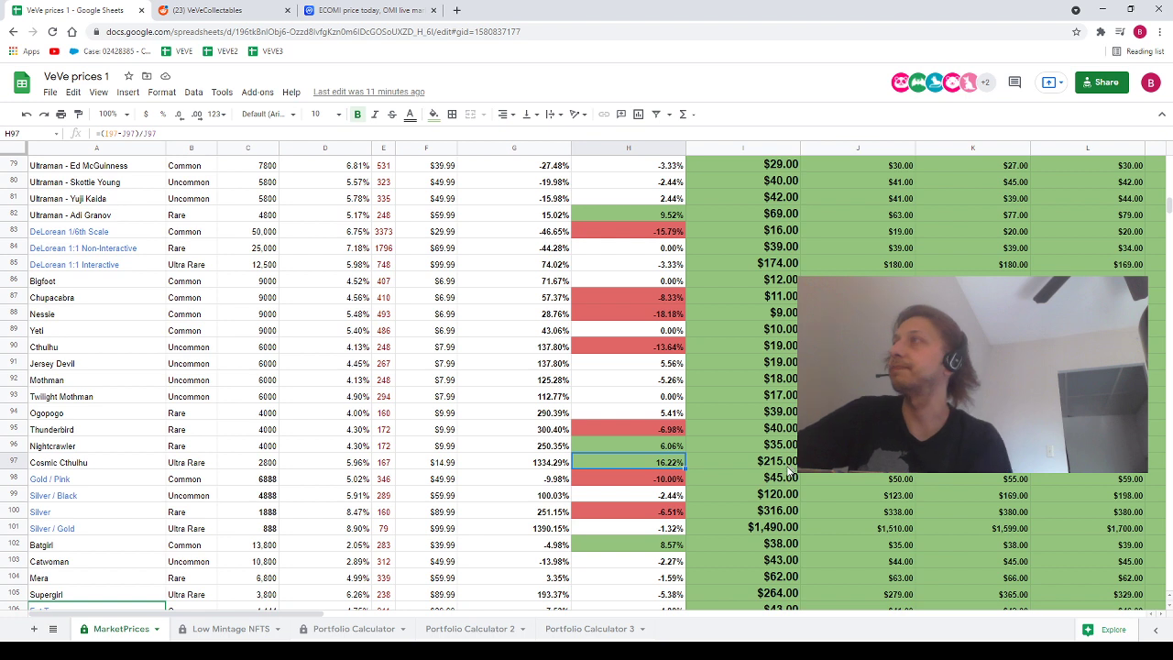
pyautogui.click(674, 483)
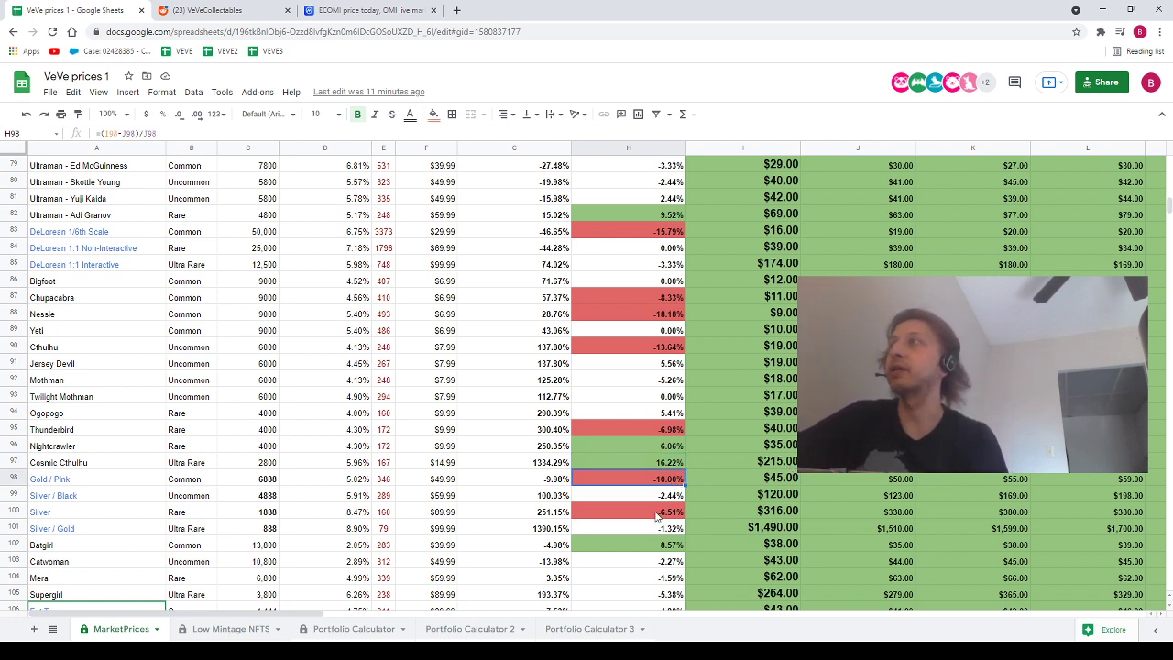
pyautogui.click(656, 515)
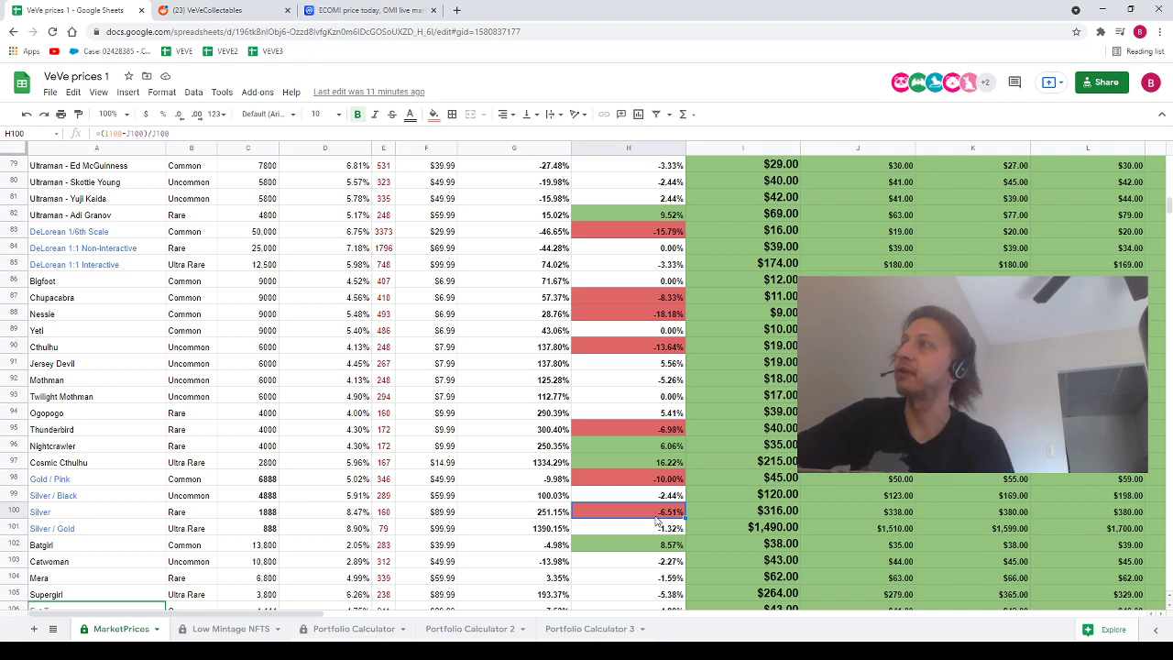
pyautogui.click(682, 547)
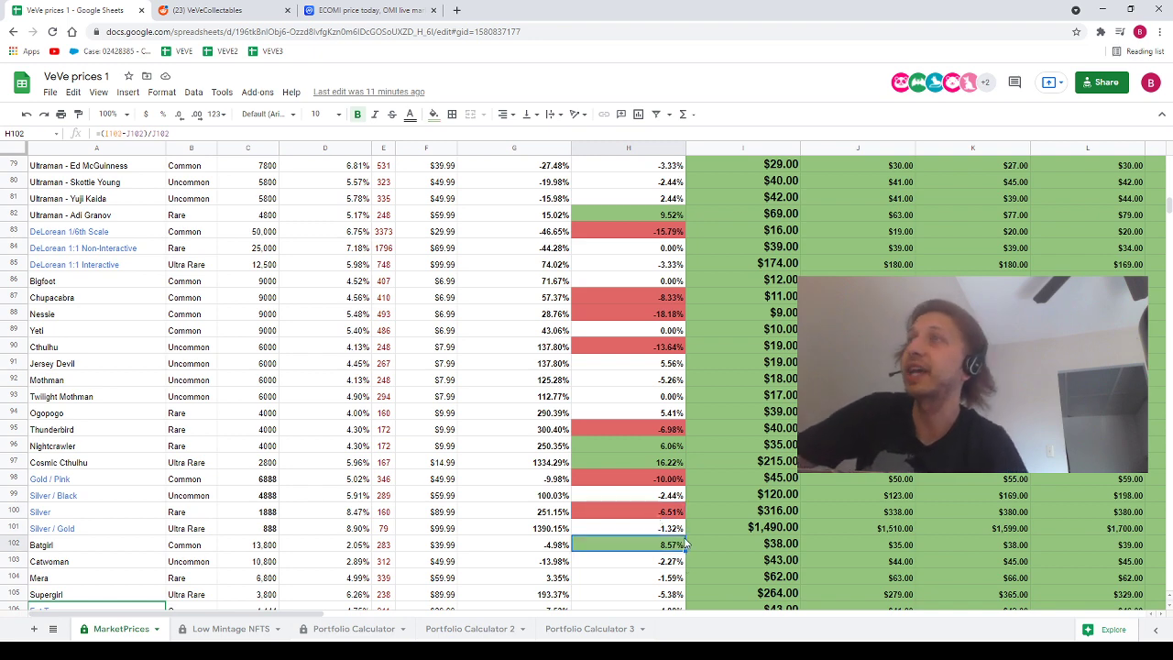
# Go through the recent price movements of Cap'n Cornstarch, Honey Butt the Obese, Count Calorie and SUPERMAN
pyautogui.scroll(-2, 673, 535)
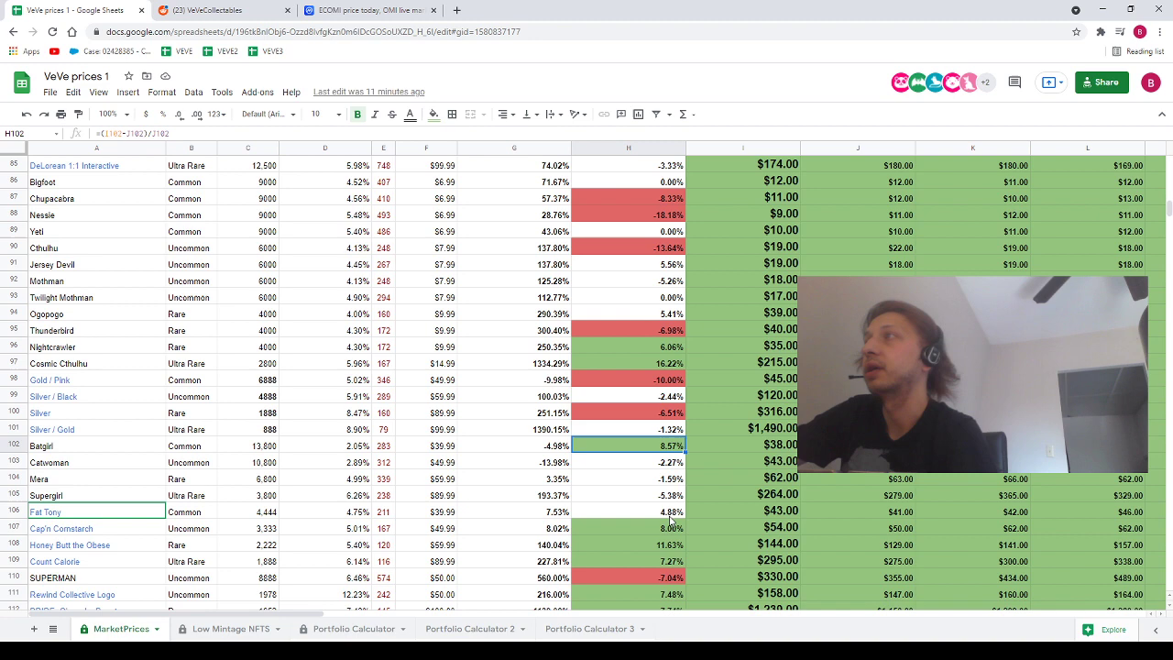
pyautogui.click(663, 531)
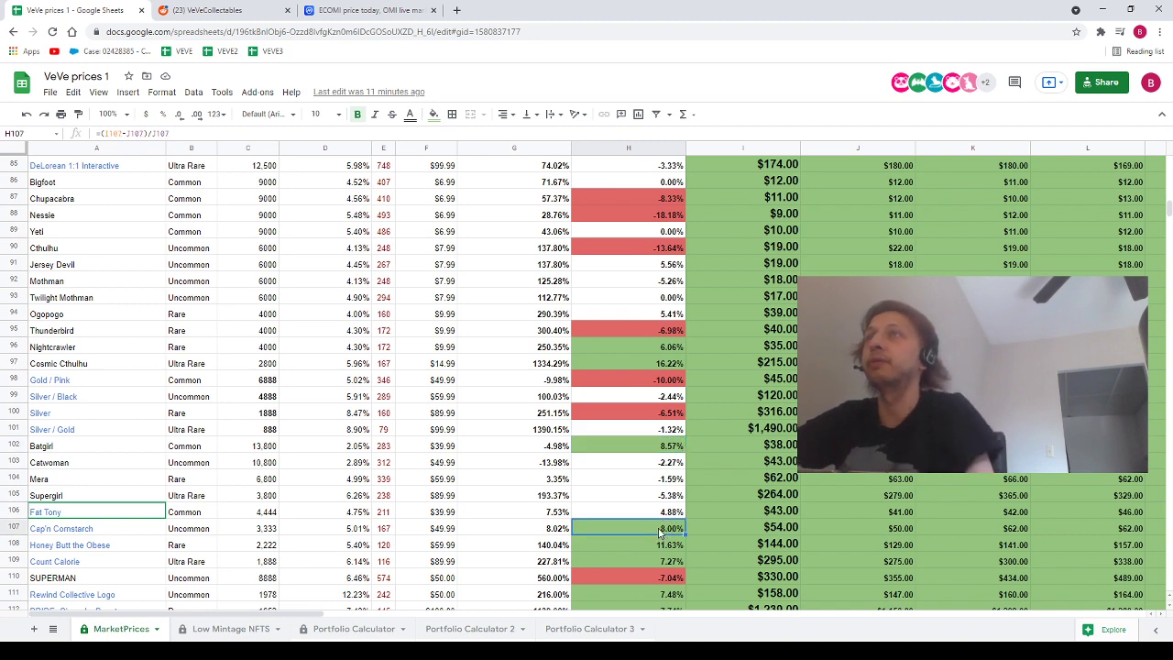
pyautogui.click(663, 548)
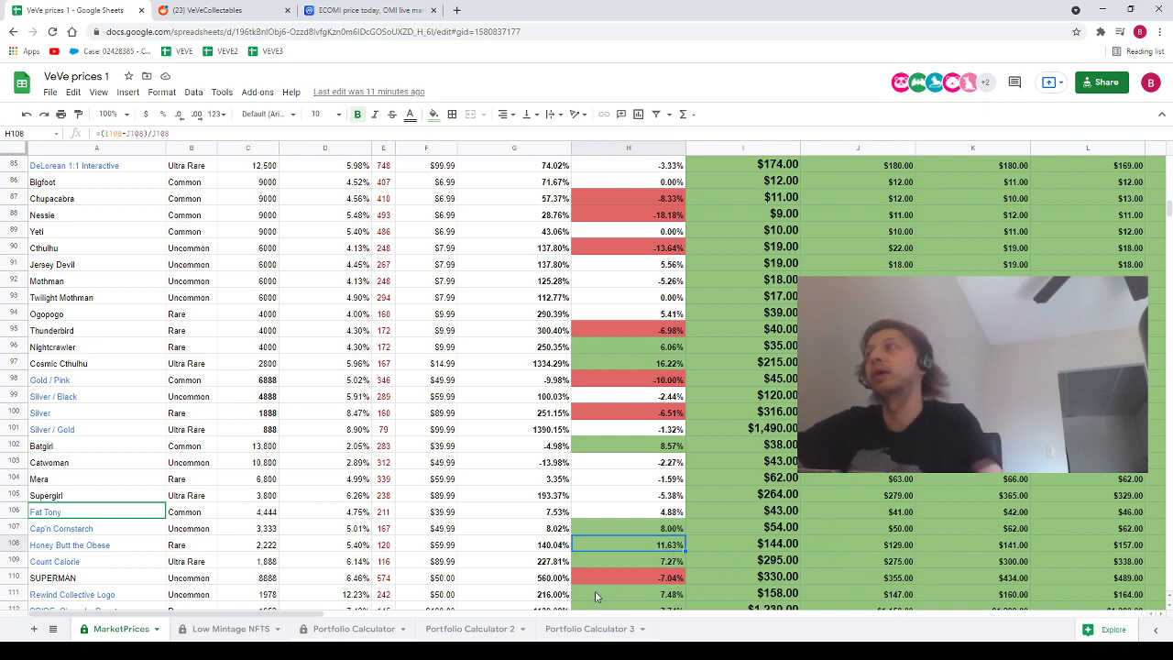
pyautogui.click(632, 559)
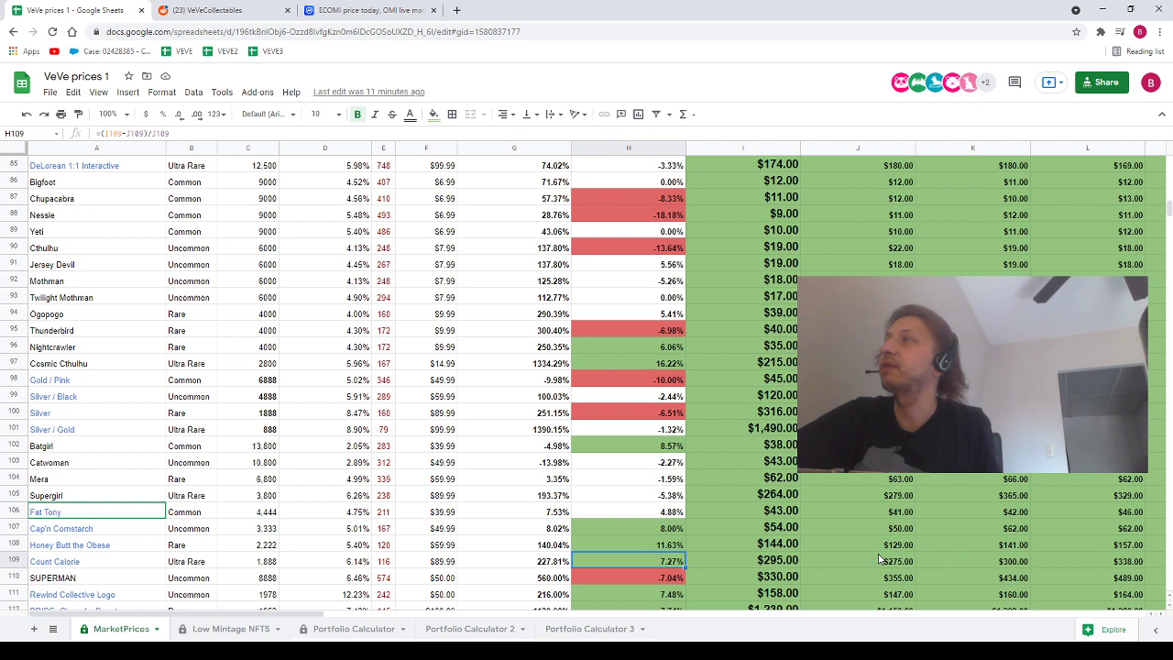
pyautogui.press('Down')
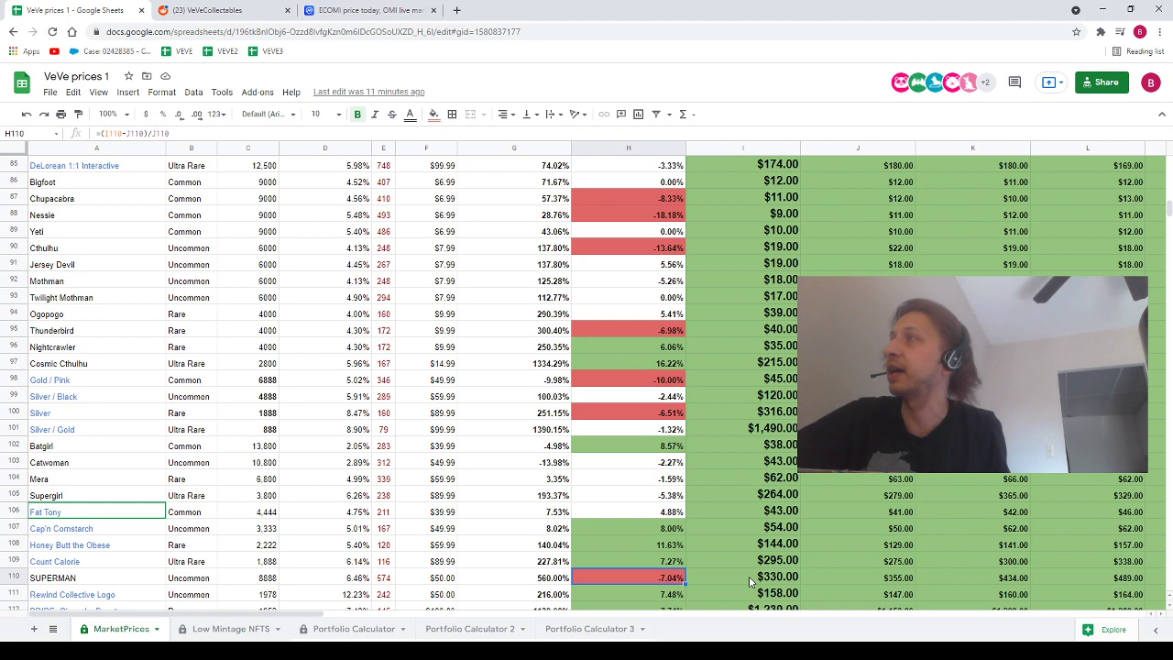
# Examine the price changes of Rewind Collective Logo, PRIDE: Givenchy Beauty and House of Cards - Amelia Earhart
pyautogui.scroll(-2, 630, 587)
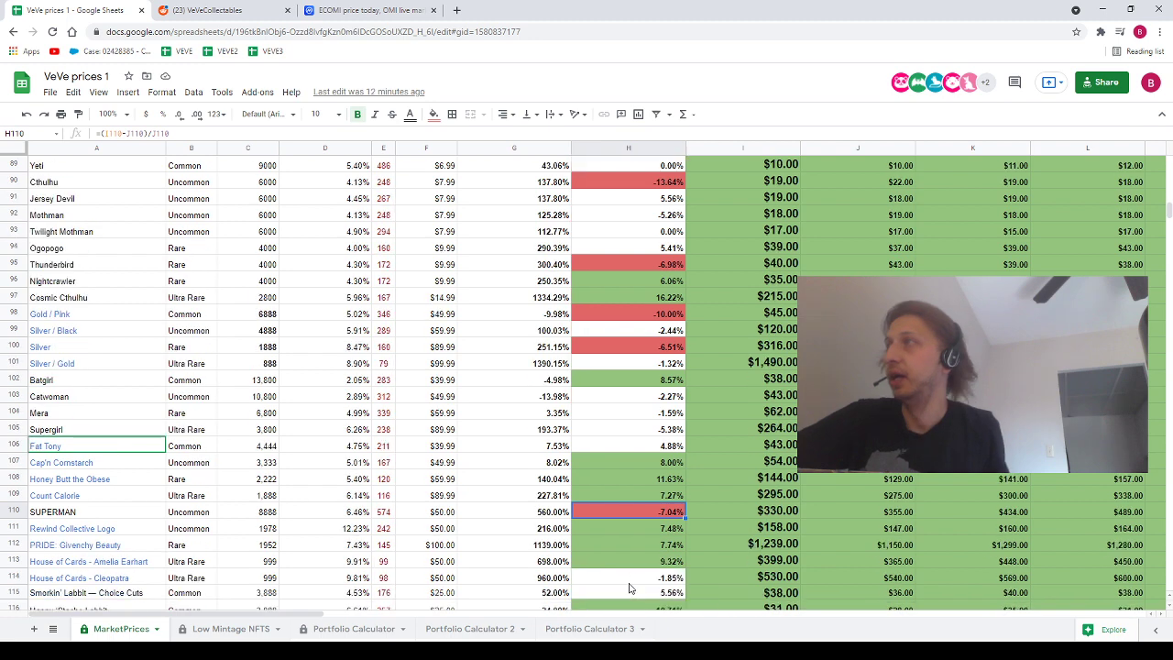
pyautogui.scroll(-2, 629, 587)
pyautogui.click(671, 464)
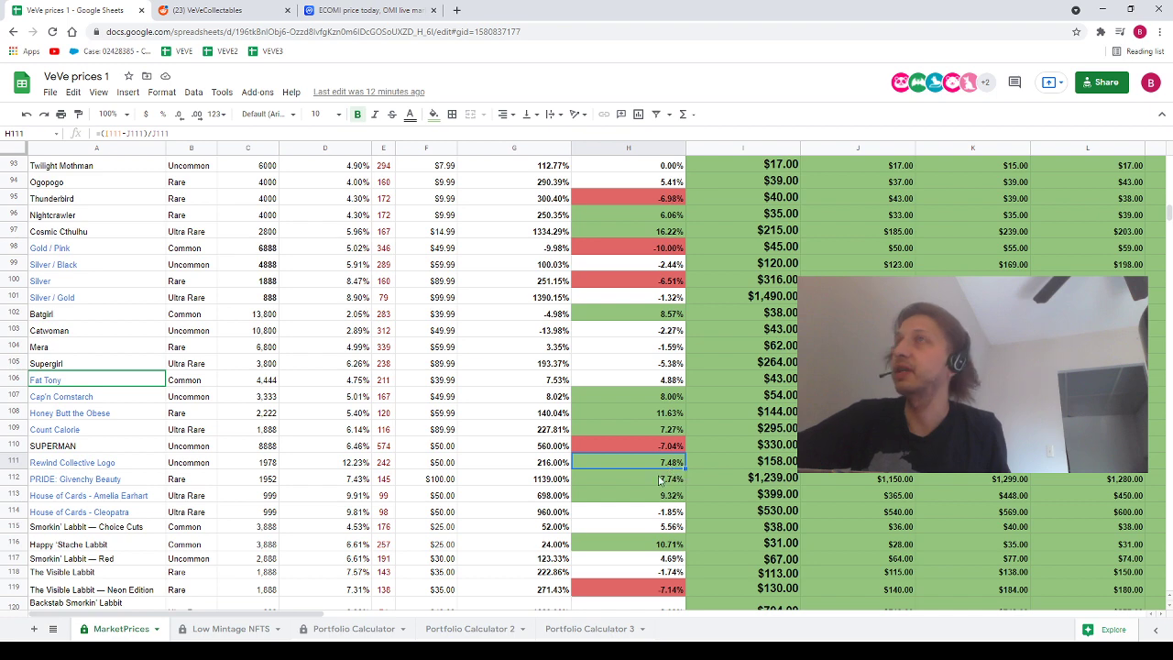
pyautogui.click(659, 484)
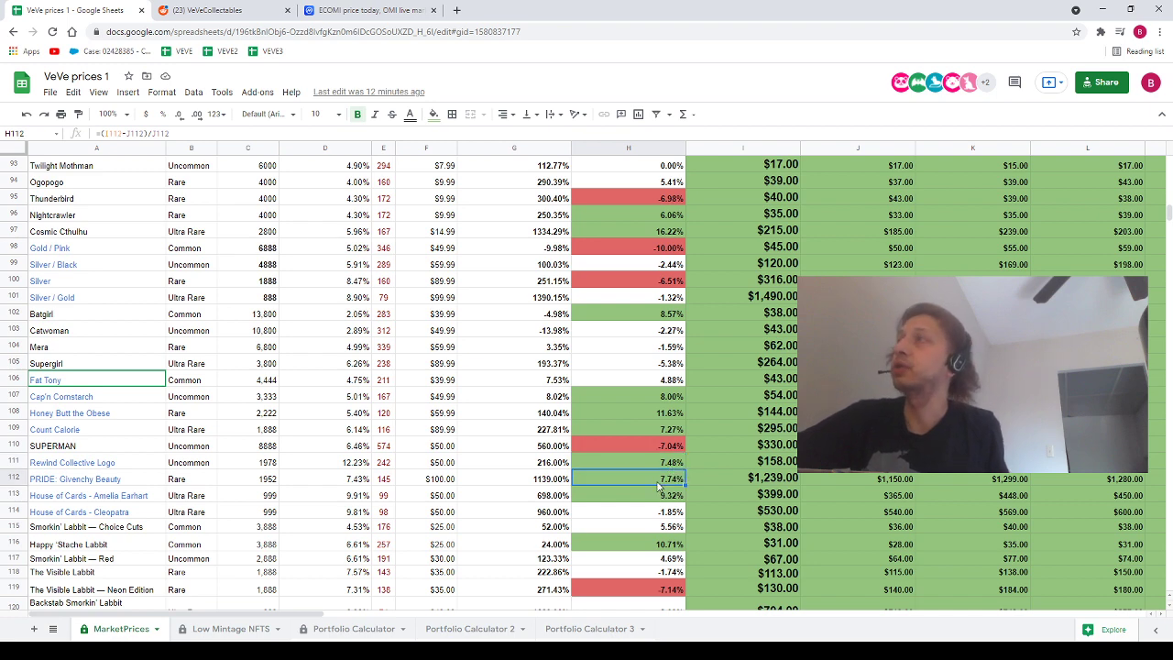
pyautogui.click(651, 498)
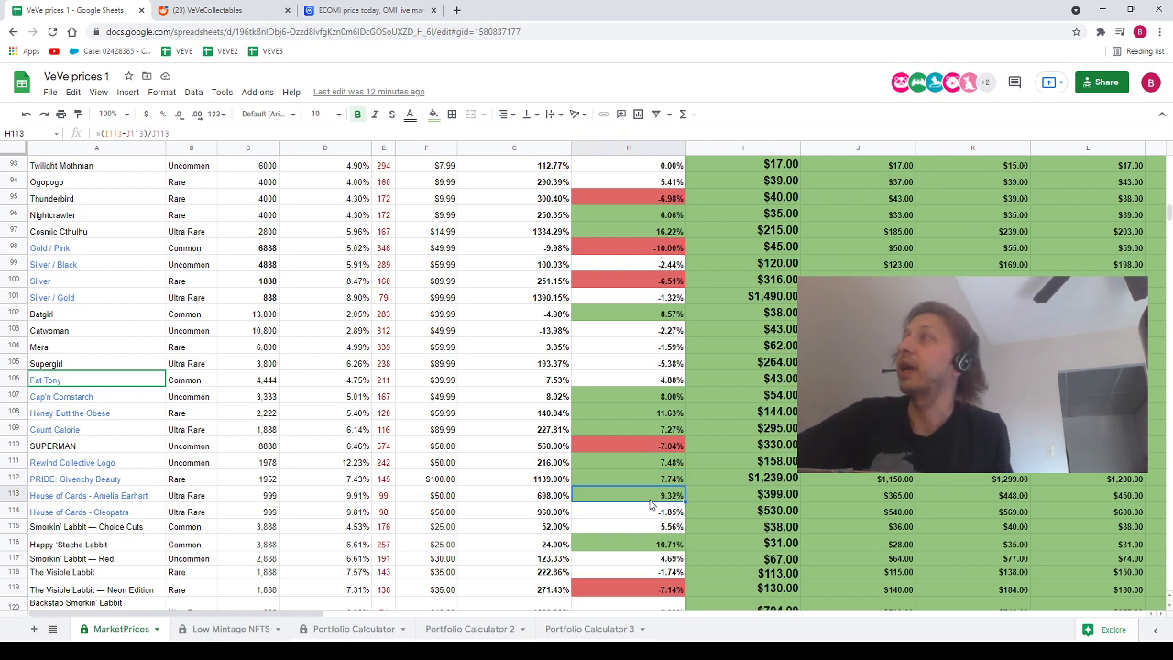
# Check the highlighted price movements of Happy 'Stache Labbit and The Visible Labbit — Neon Edition
pyautogui.scroll(-1, 653, 509)
pyautogui.click(654, 527)
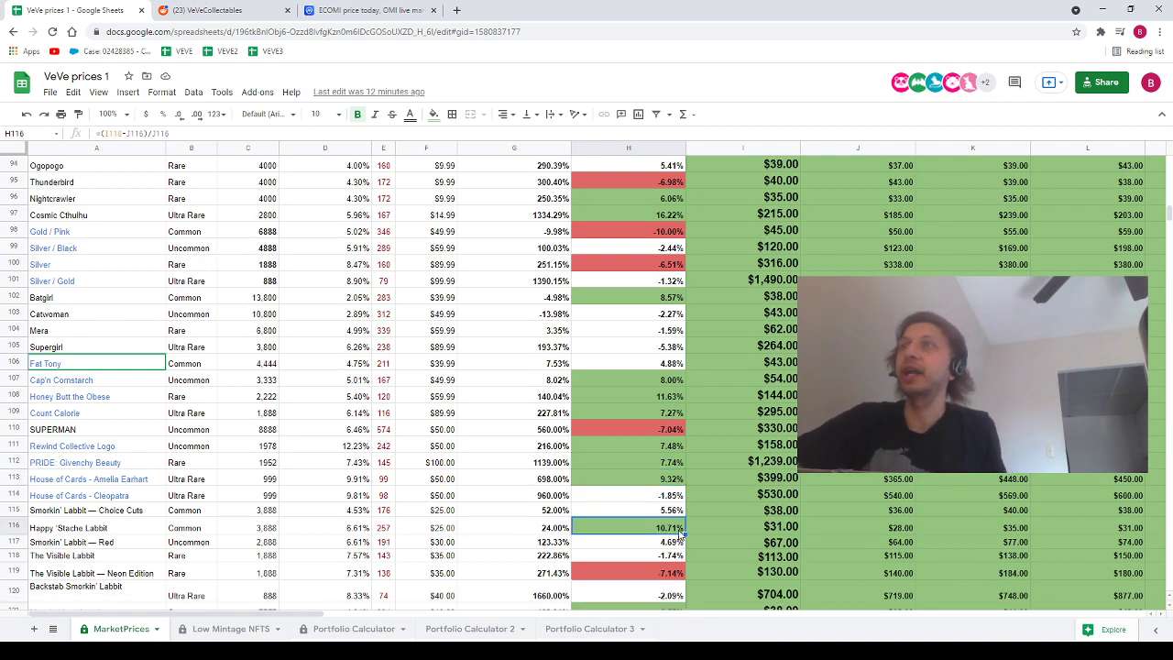
pyautogui.scroll(-1, 689, 539)
pyautogui.scroll(-3, 689, 539)
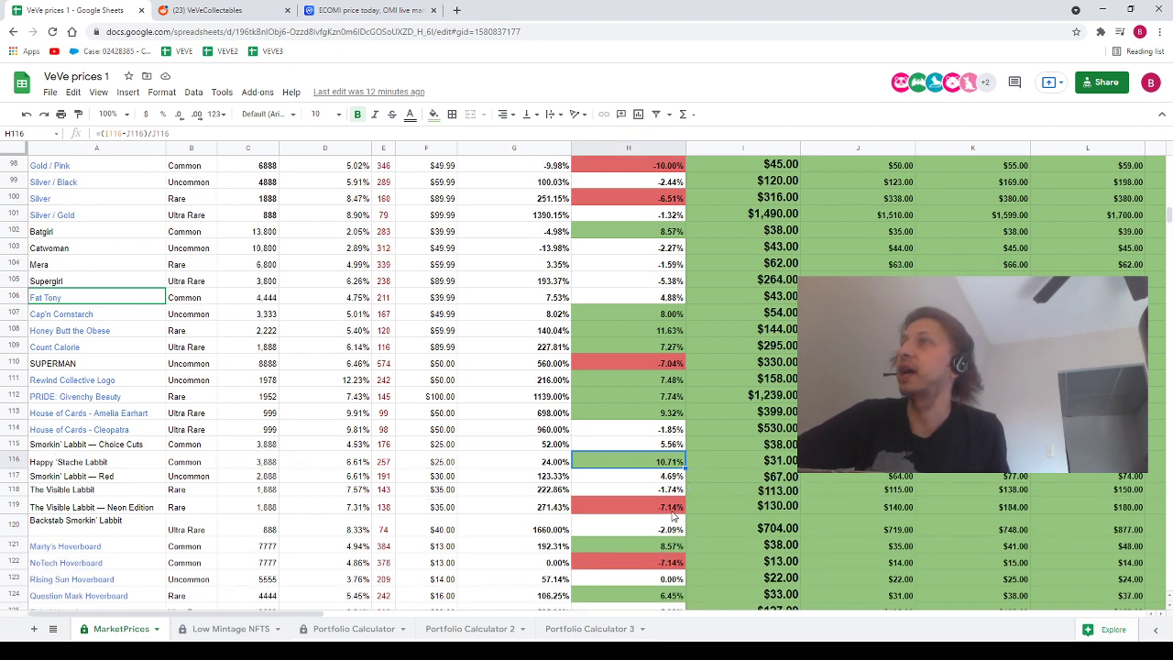
pyautogui.click(672, 510)
# Review the highlighted price changes of Marty's, NoTech and Question Mark Hoverboards and the Back to the Future poster
pyautogui.scroll(-1, 669, 518)
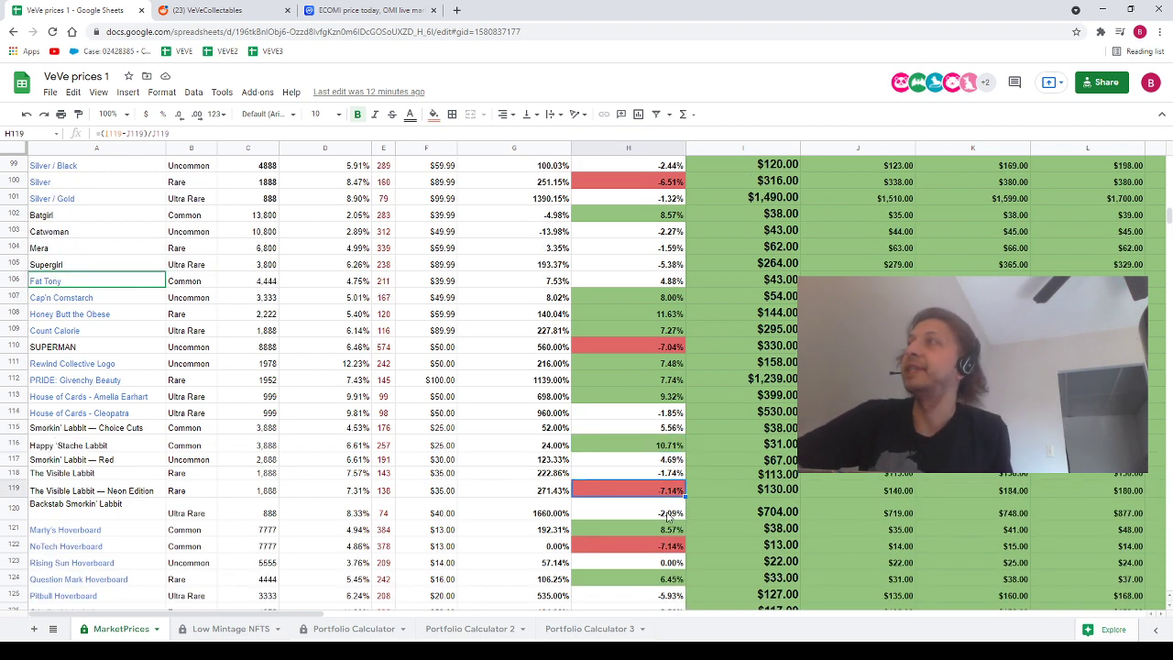
pyautogui.click(666, 524)
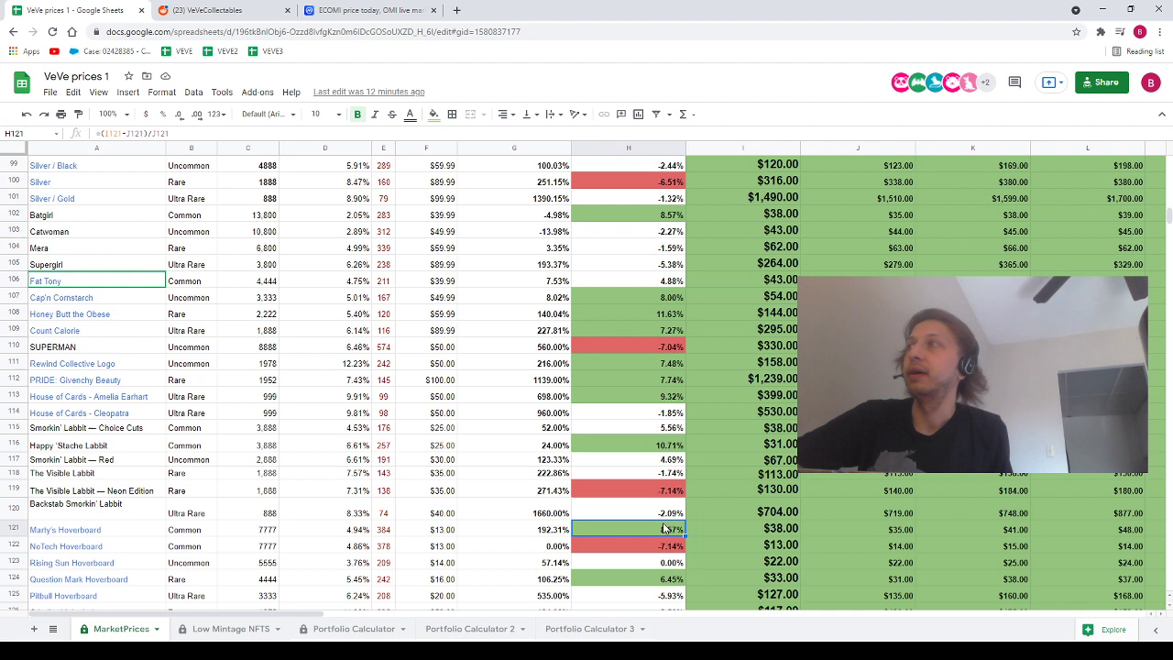
pyautogui.click(678, 547)
pyautogui.scroll(-1, 673, 536)
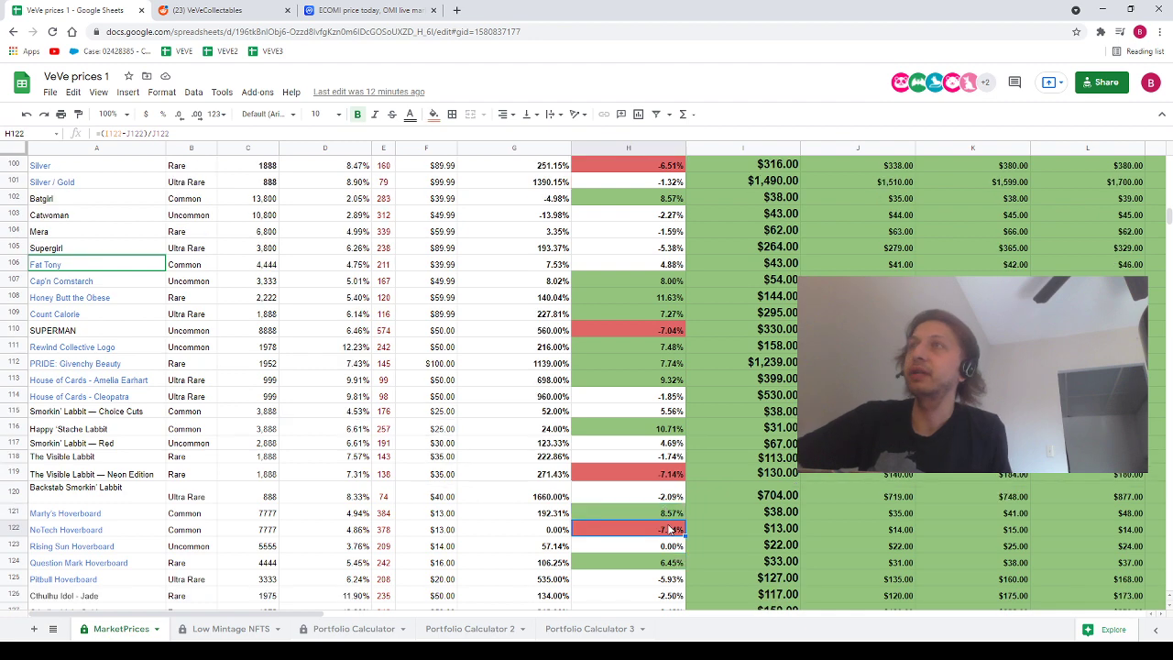
pyautogui.scroll(-1, 674, 531)
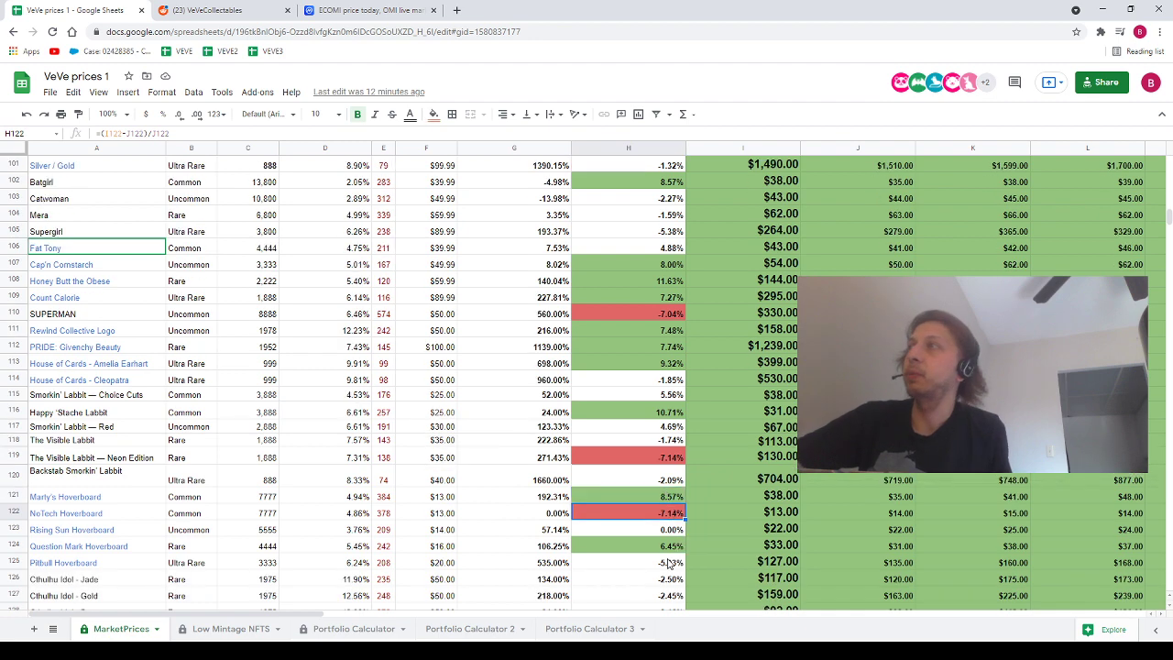
pyautogui.click(668, 547)
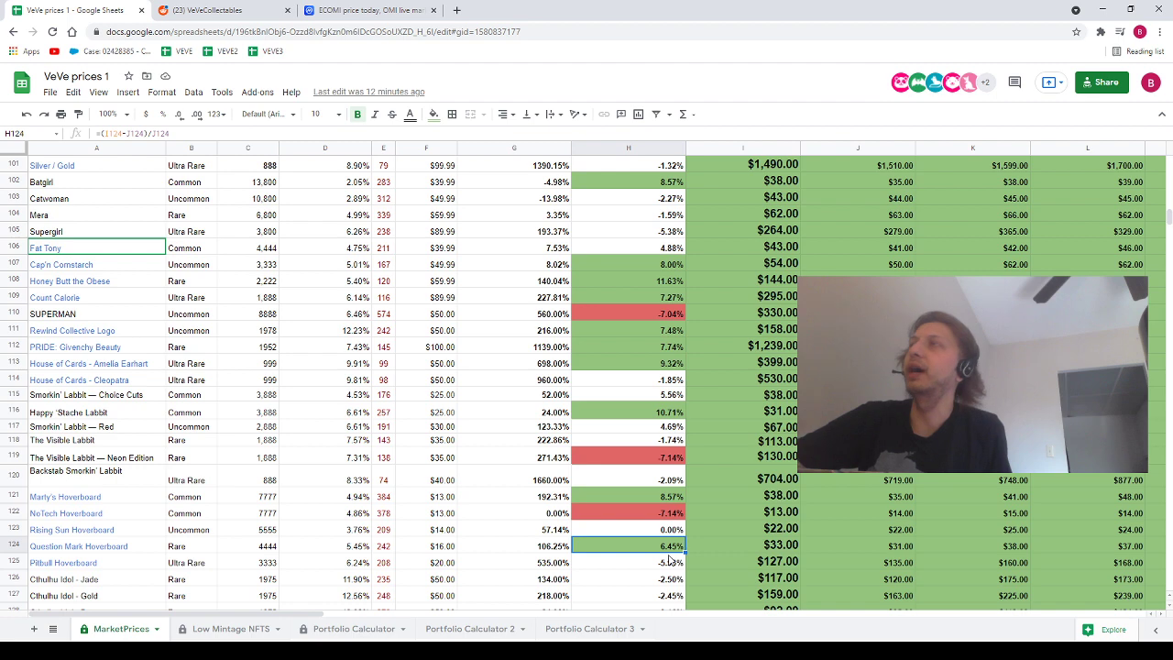
pyautogui.scroll(-4, 669, 561)
pyautogui.click(666, 565)
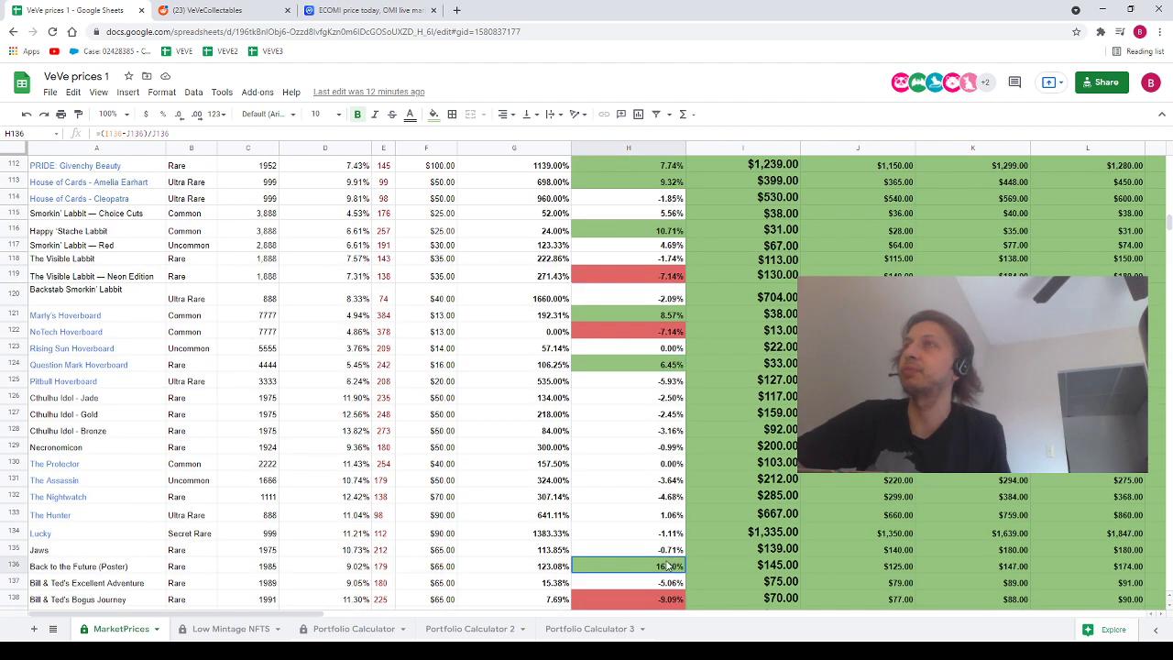
# Compare the Back to the Future poster's 8/15 and 8/12 prices, and review recent movements from Bill & Ted's Bogus Journey through Spider-Man — Ultimate Animated
pyautogui.scroll(-1, 622, 515)
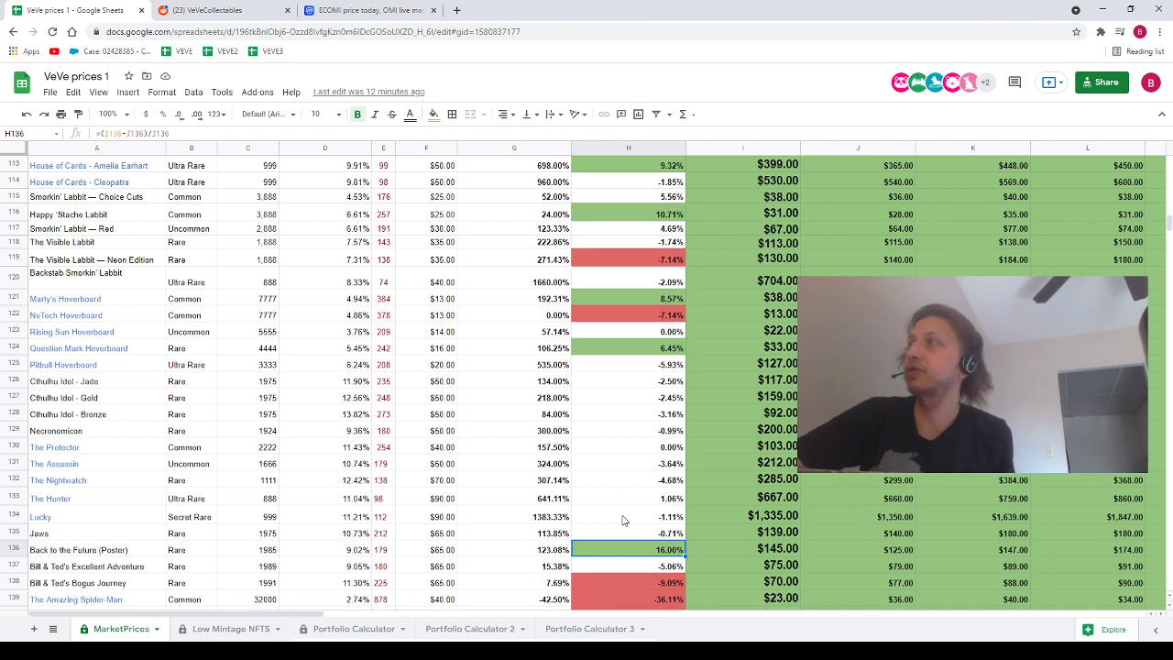
pyautogui.click(869, 554)
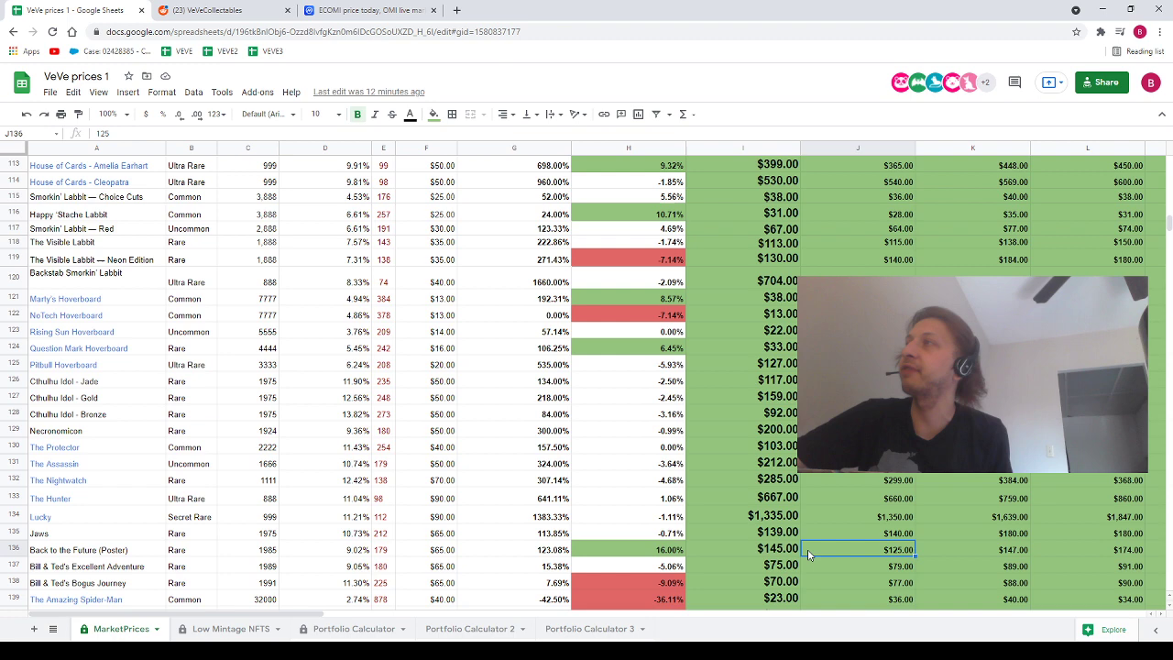
pyautogui.press('Left')
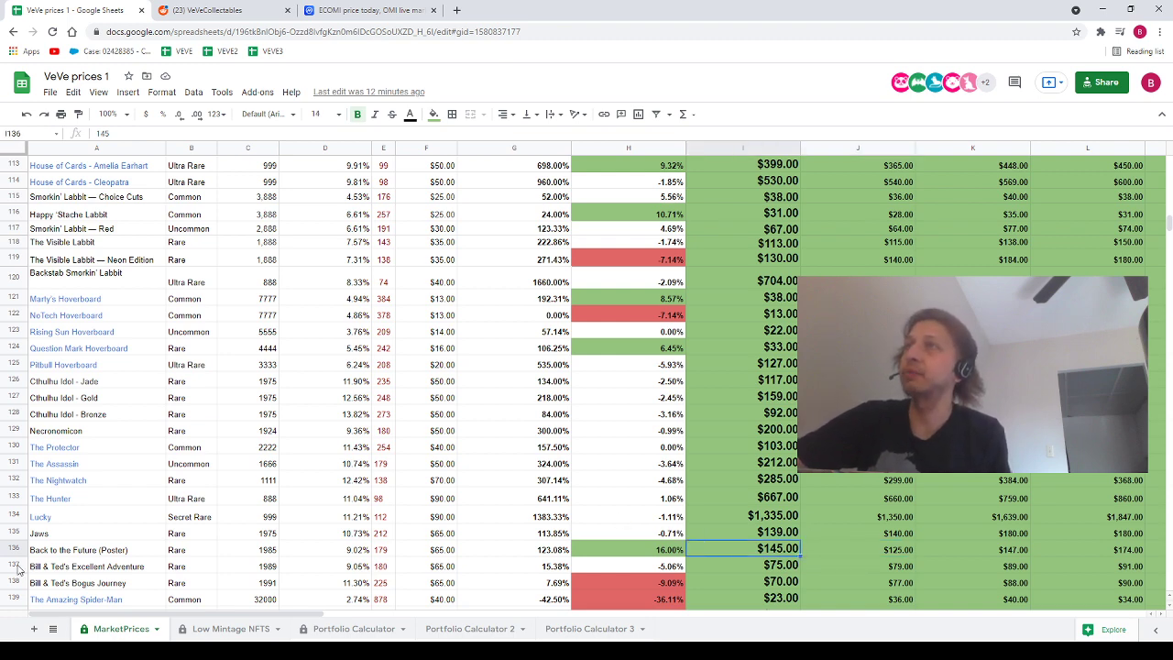
pyautogui.scroll(-2, 585, 451)
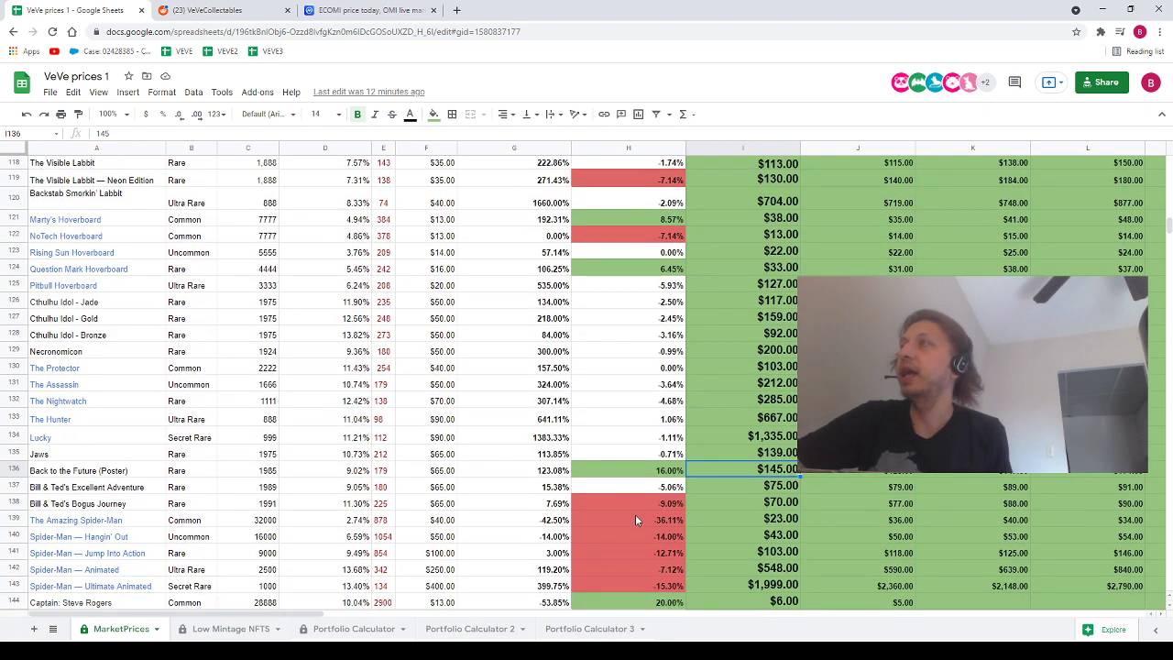
pyautogui.moveTo(634, 506); pyautogui.dragTo(624, 586)
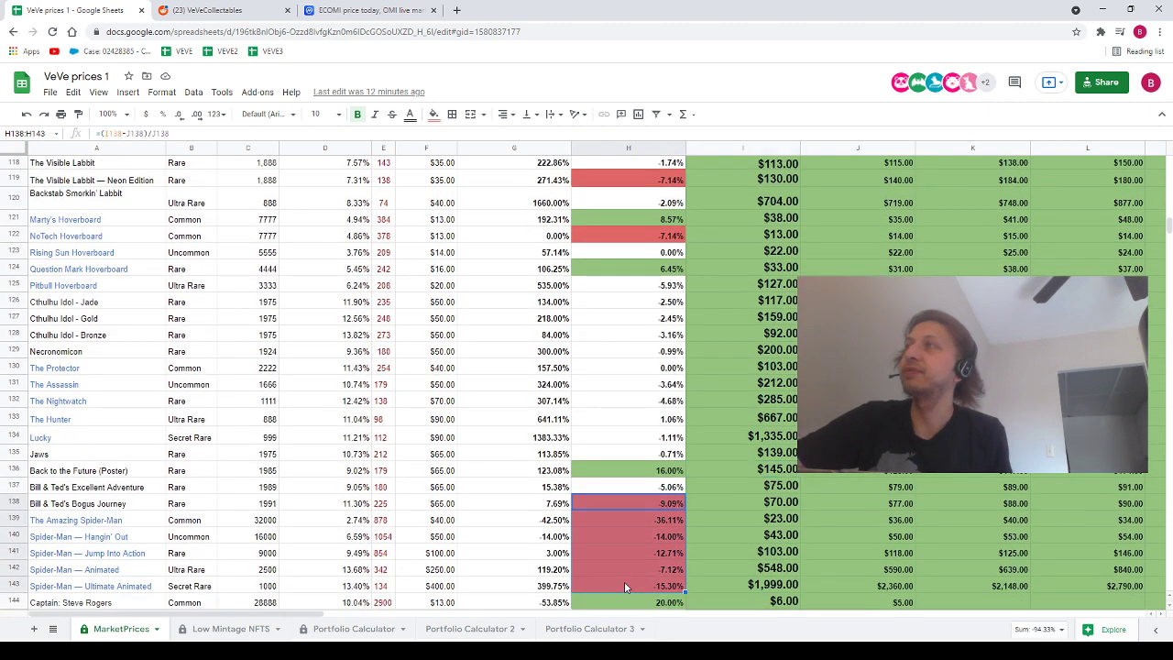
# Review the recent price movements of the Captain collectibles, from Steve Rogers through Red Skull
pyautogui.scroll(-1, 622, 581)
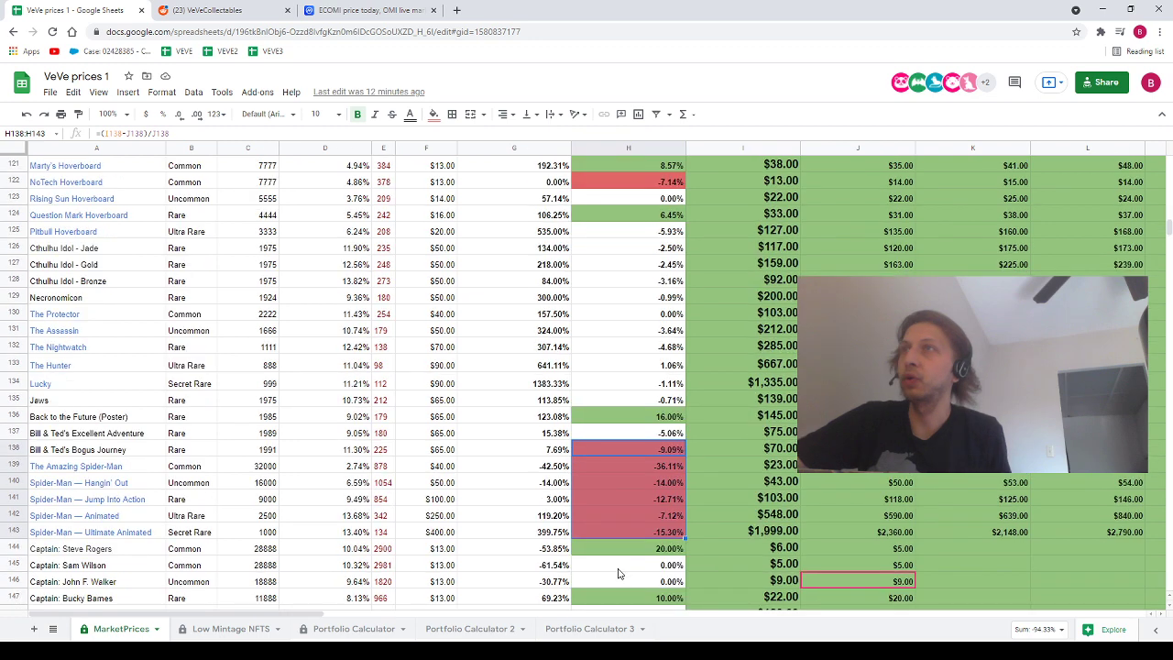
pyautogui.click(625, 552)
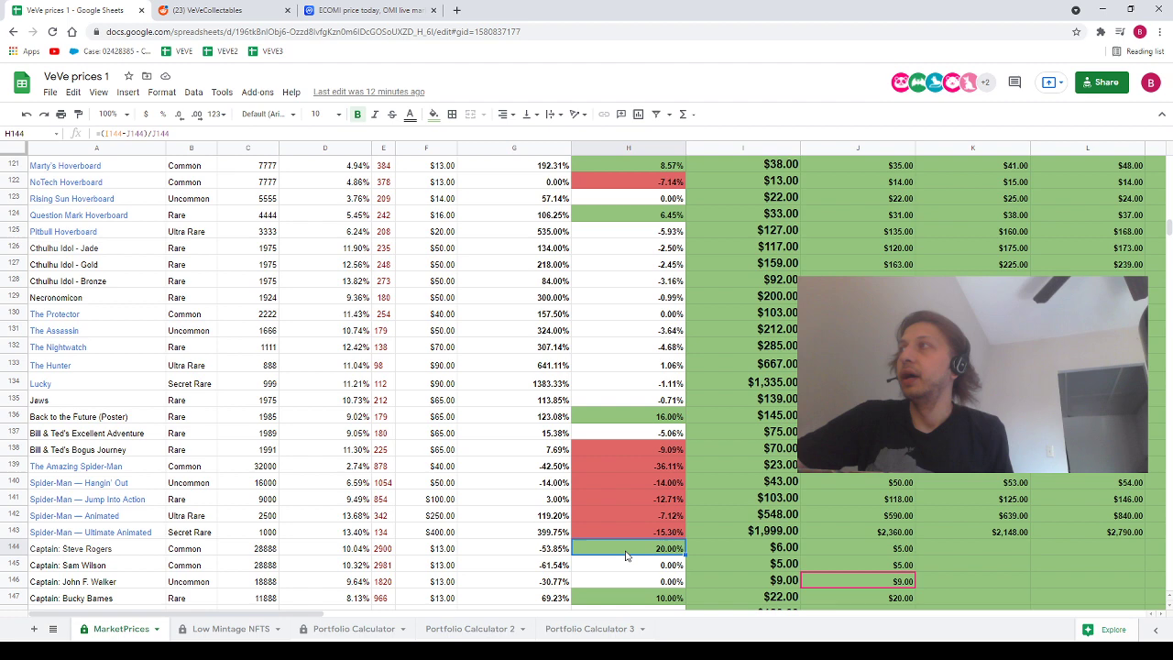
pyautogui.scroll(-1, 626, 556)
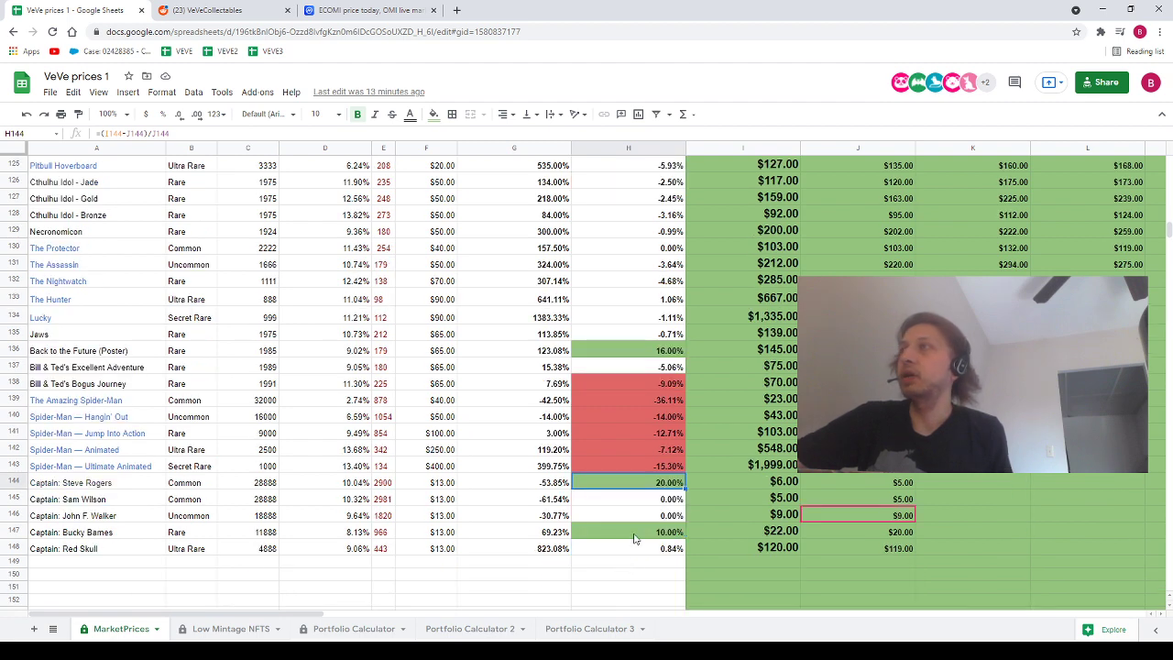
pyautogui.click(634, 538)
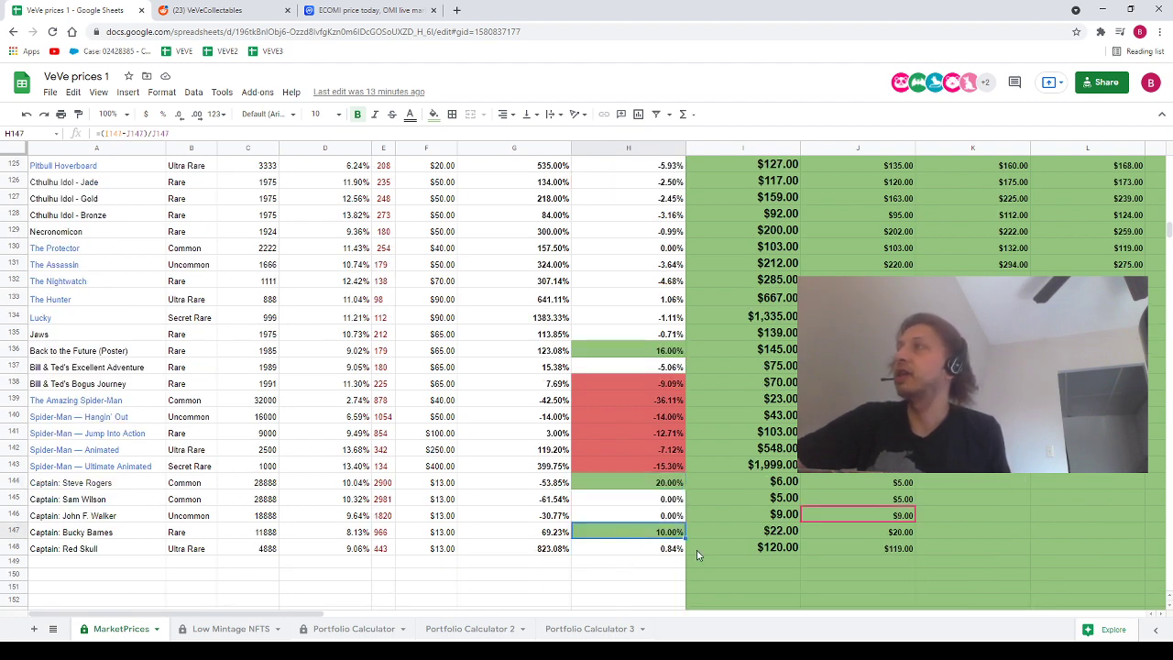
pyautogui.moveTo(634, 490); pyautogui.dragTo(620, 555)
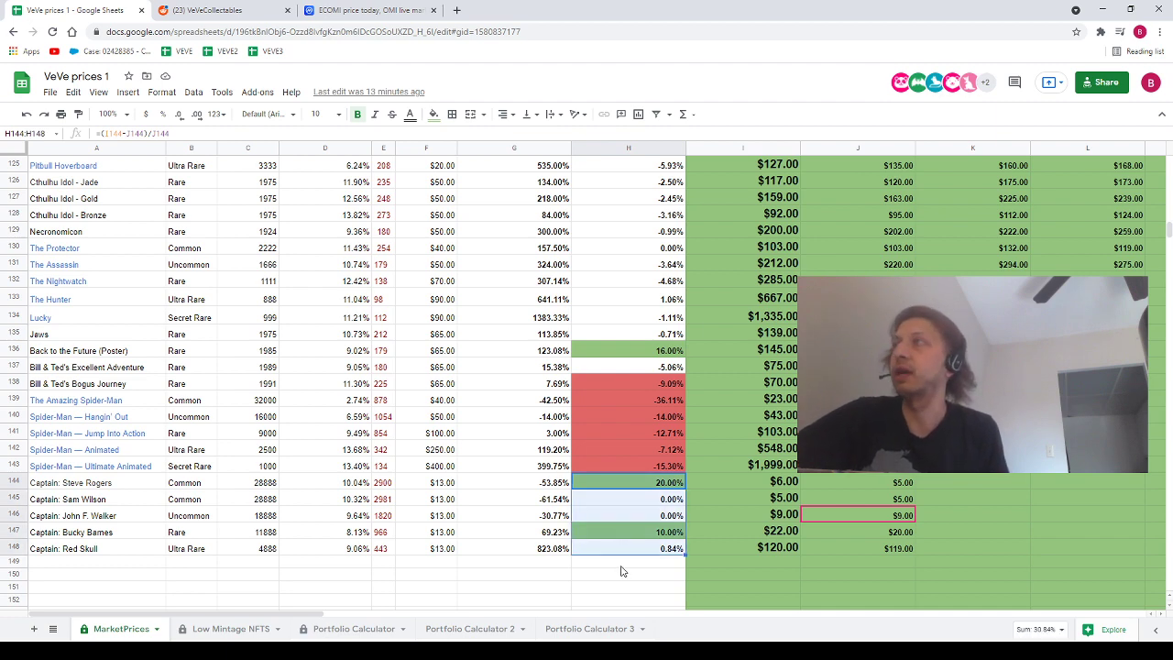
# Look back over the whole price list and check the recent price movement of #55 Gary Frank Batman
pyautogui.scroll(2, 626, 561)
pyautogui.scroll(-3, 628, 561)
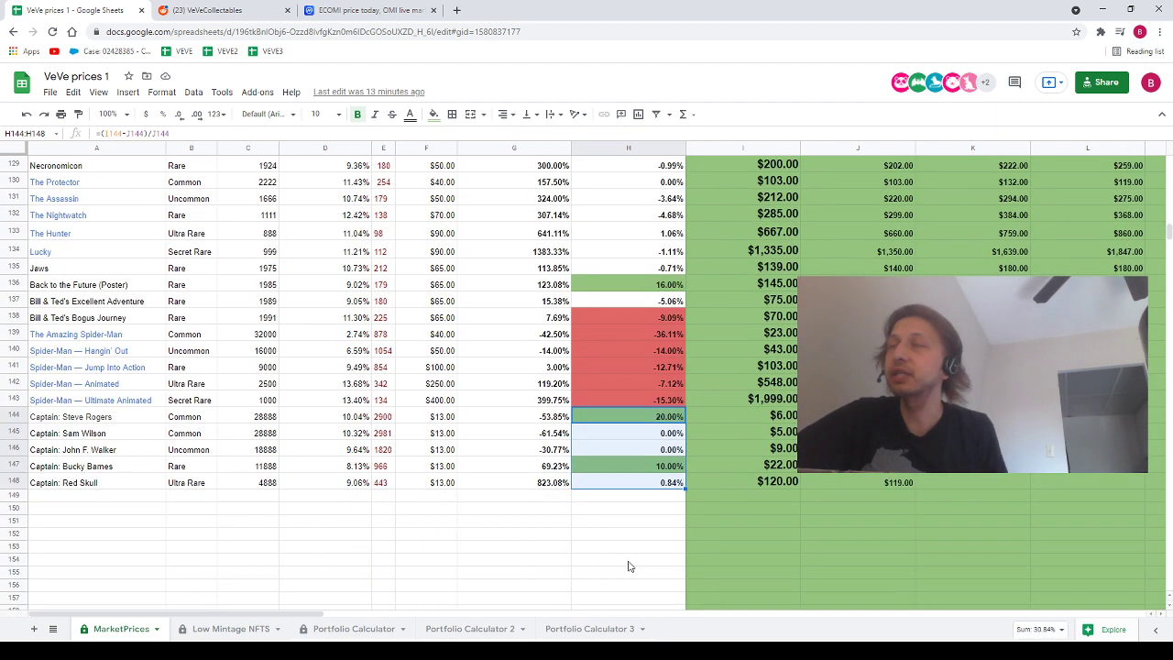
pyautogui.scroll(9, 629, 566)
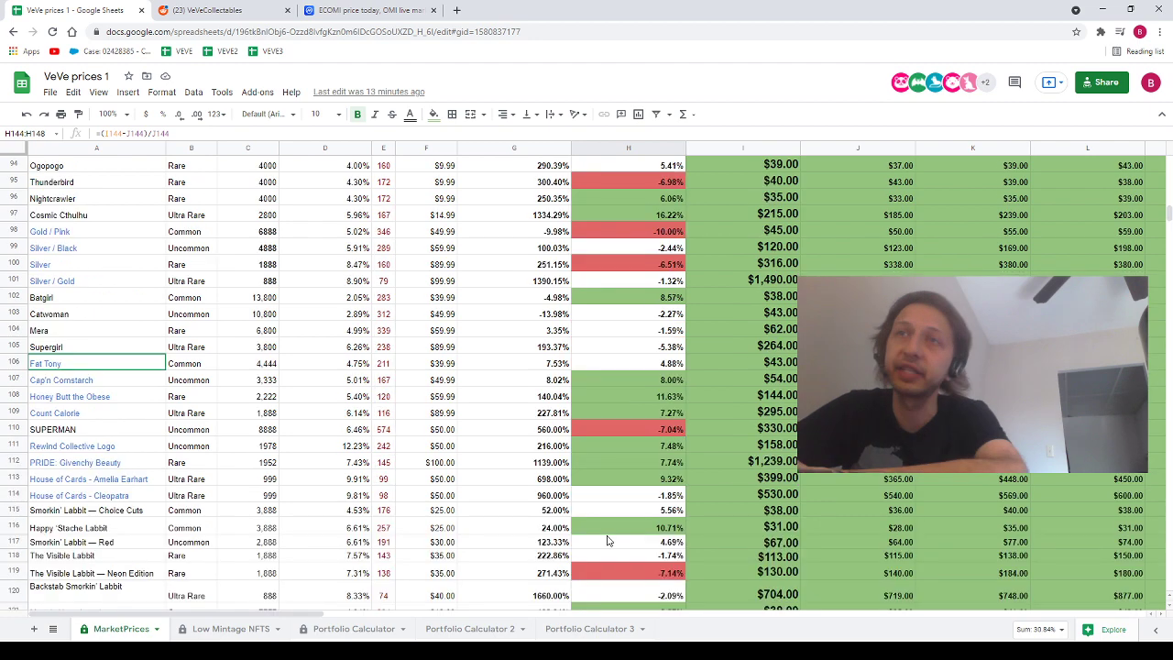
pyautogui.scroll(12, 605, 541)
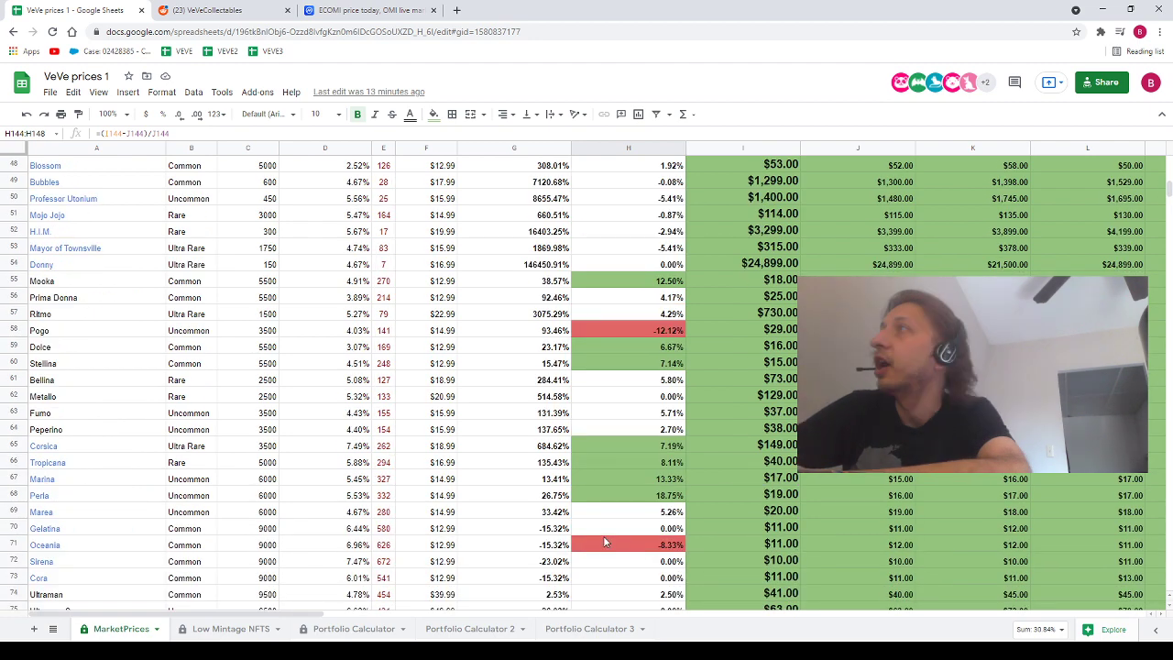
pyautogui.scroll(12, 604, 540)
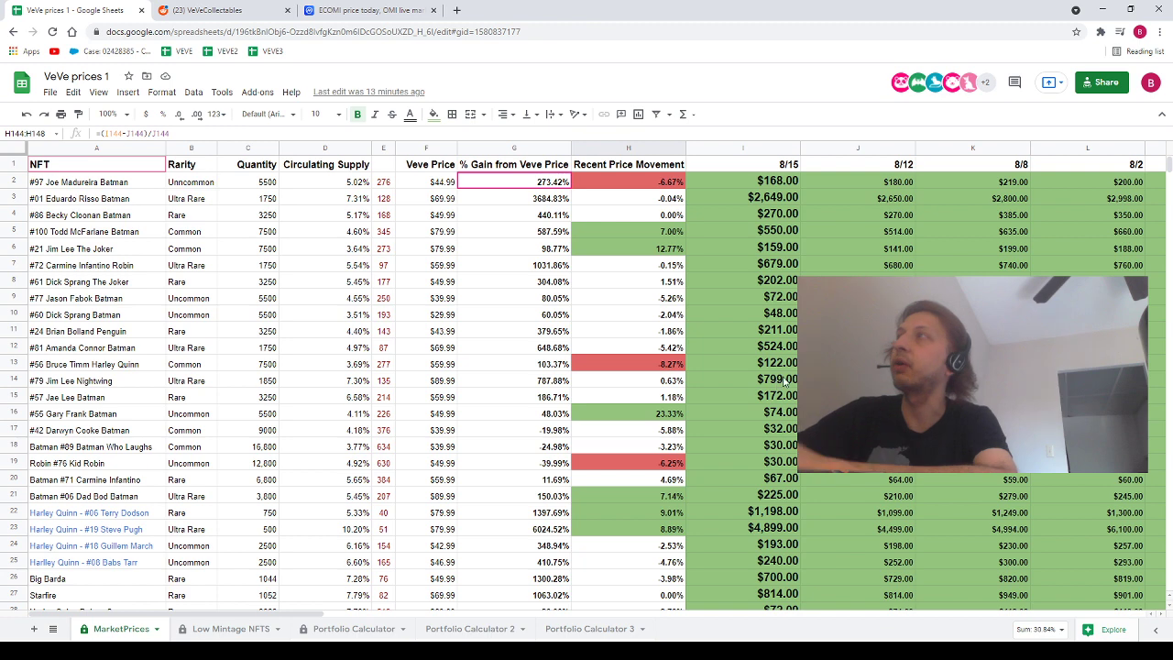
pyautogui.scroll(-3, 651, 346)
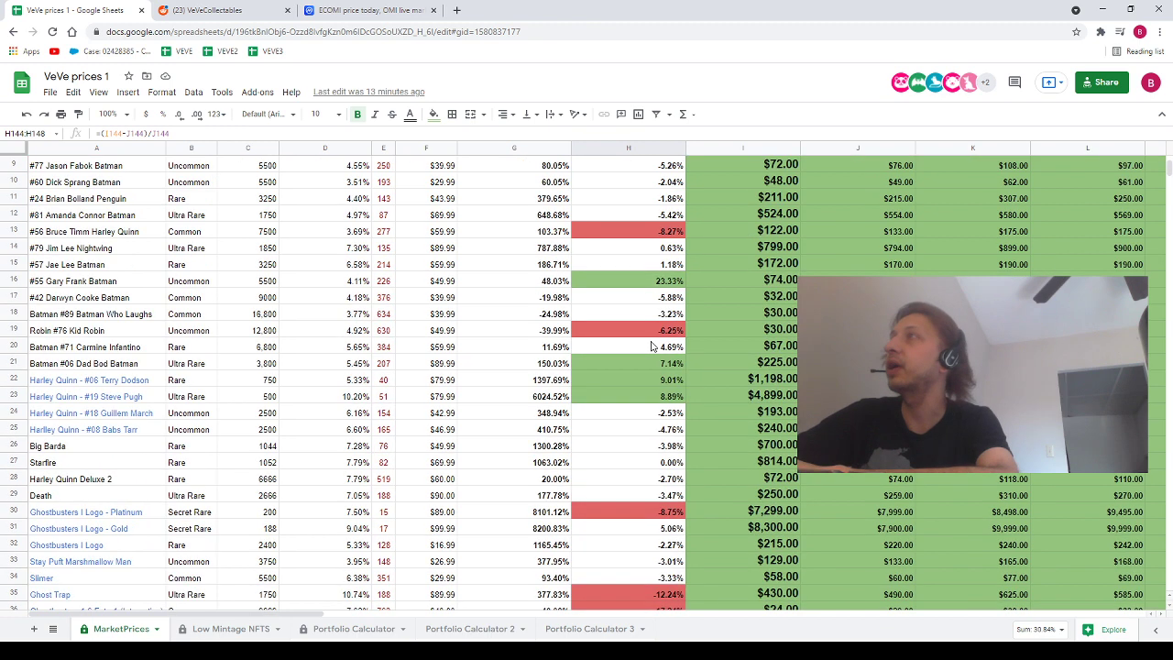
pyautogui.click(658, 281)
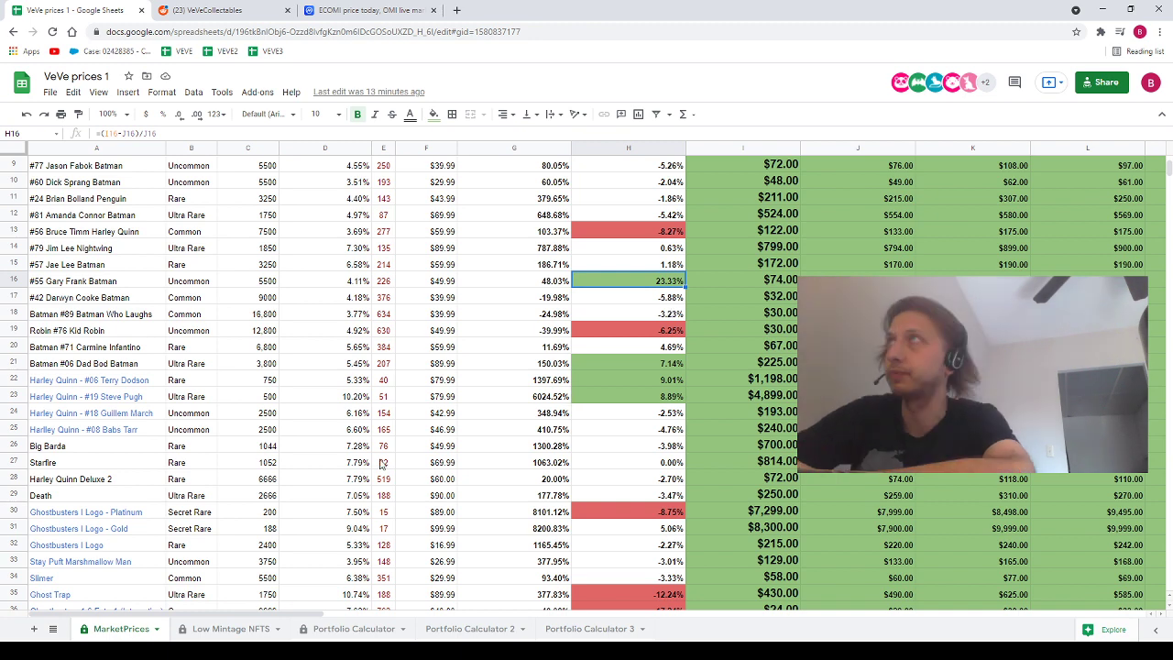
# Close the price spreadsheet and read the Giveaway Game post in the VeVeCollectables community on Reddit
pyautogui.click(141, 10)
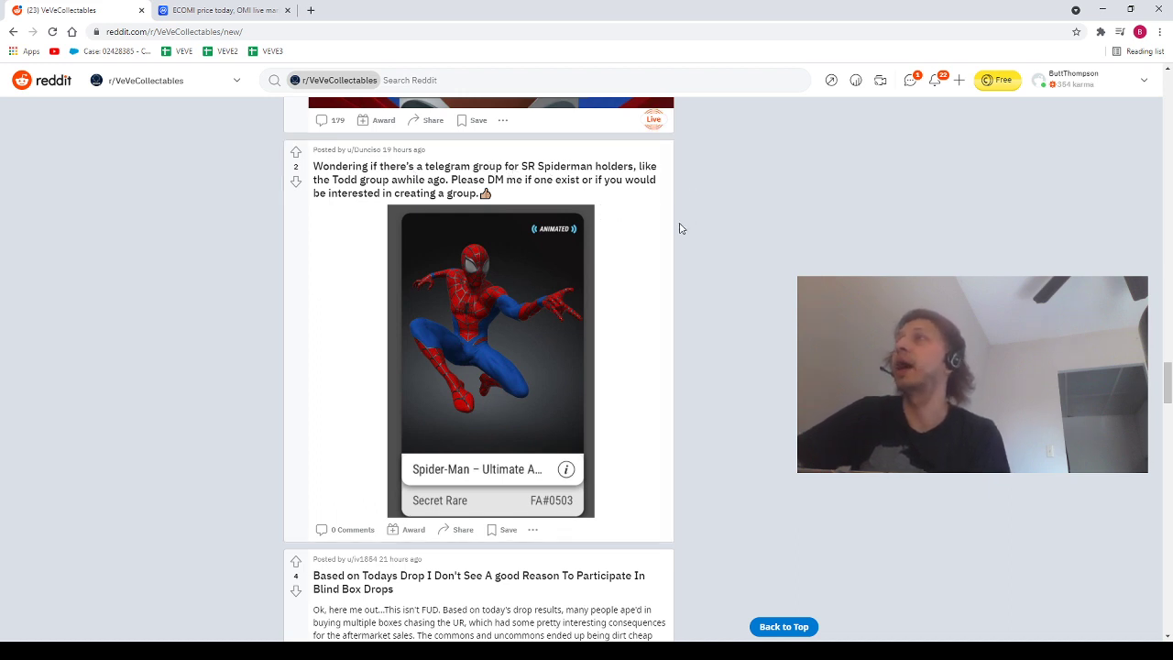
pyautogui.scroll(2, 679, 228)
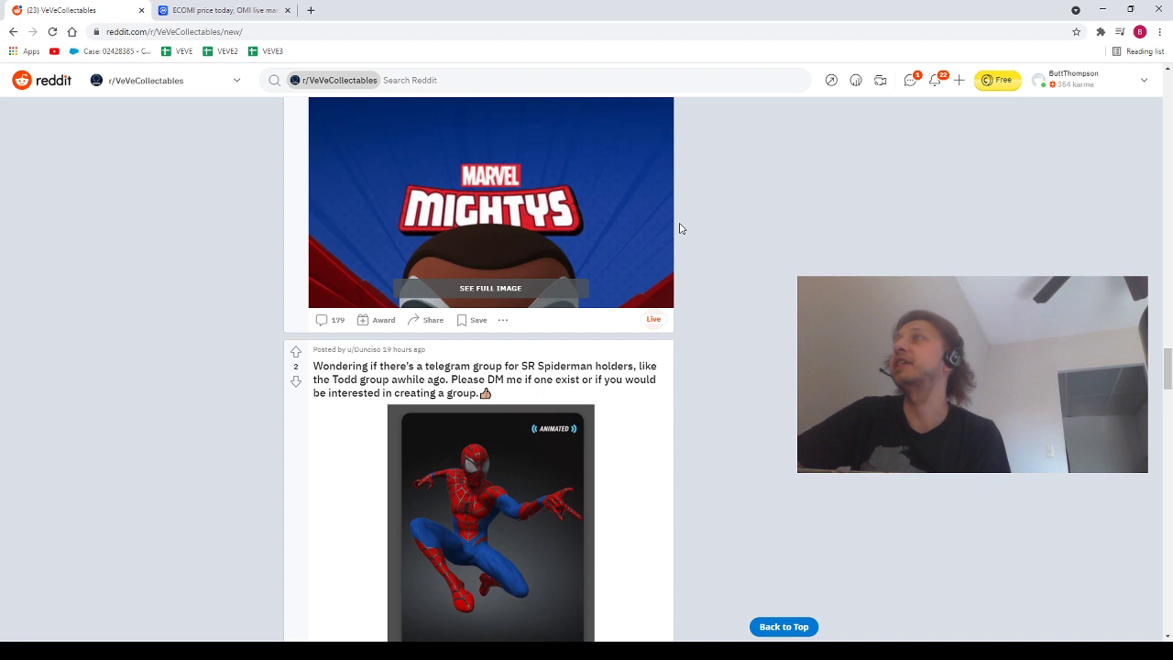
pyautogui.scroll(3, 376, 203)
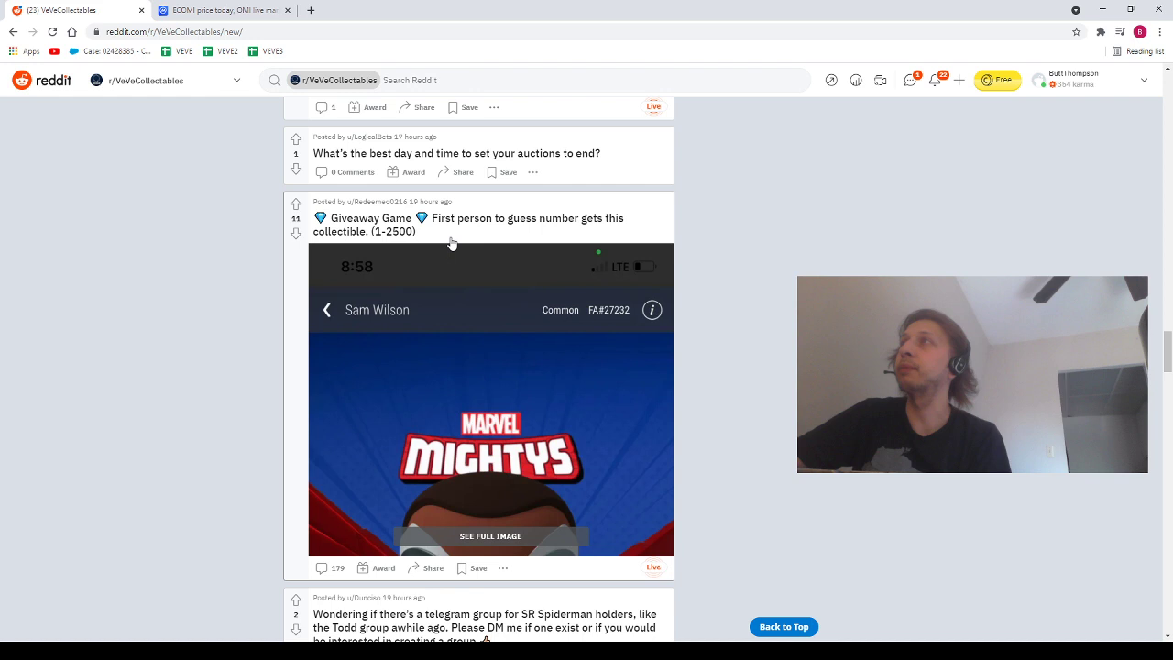
pyautogui.scroll(1, 474, 340)
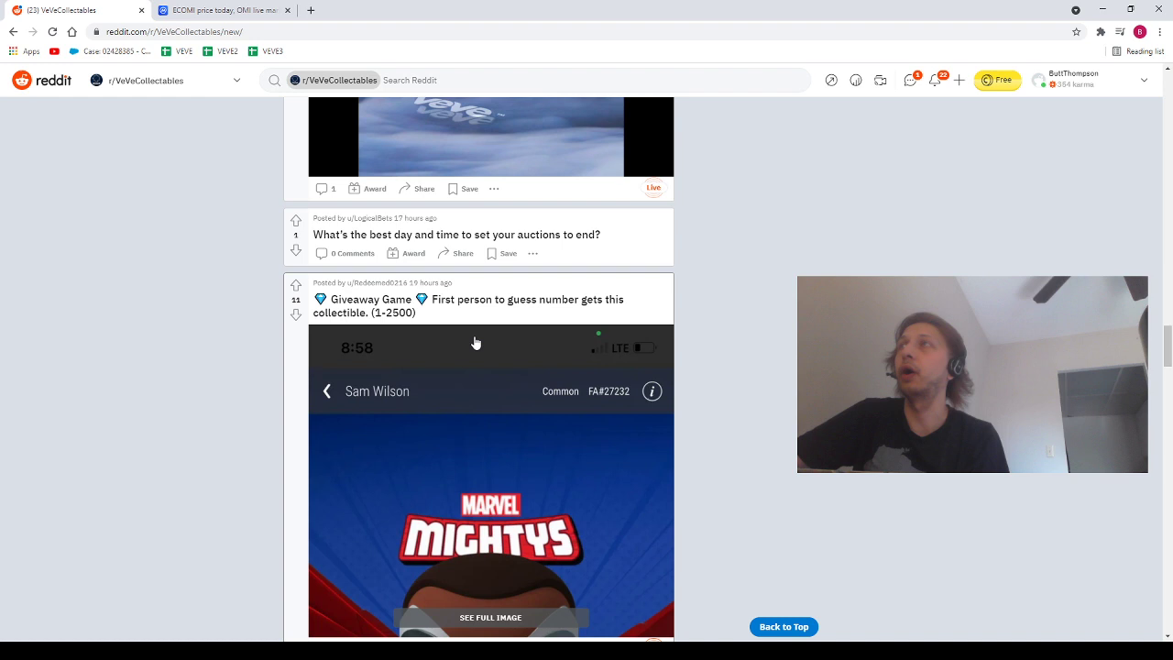
# Browse the newer VeVeCollectables posts, open "Almost threatening..." and return to the feed at the Secret Rare Spiderman rarity post
pyautogui.scroll(-4, 530, 425)
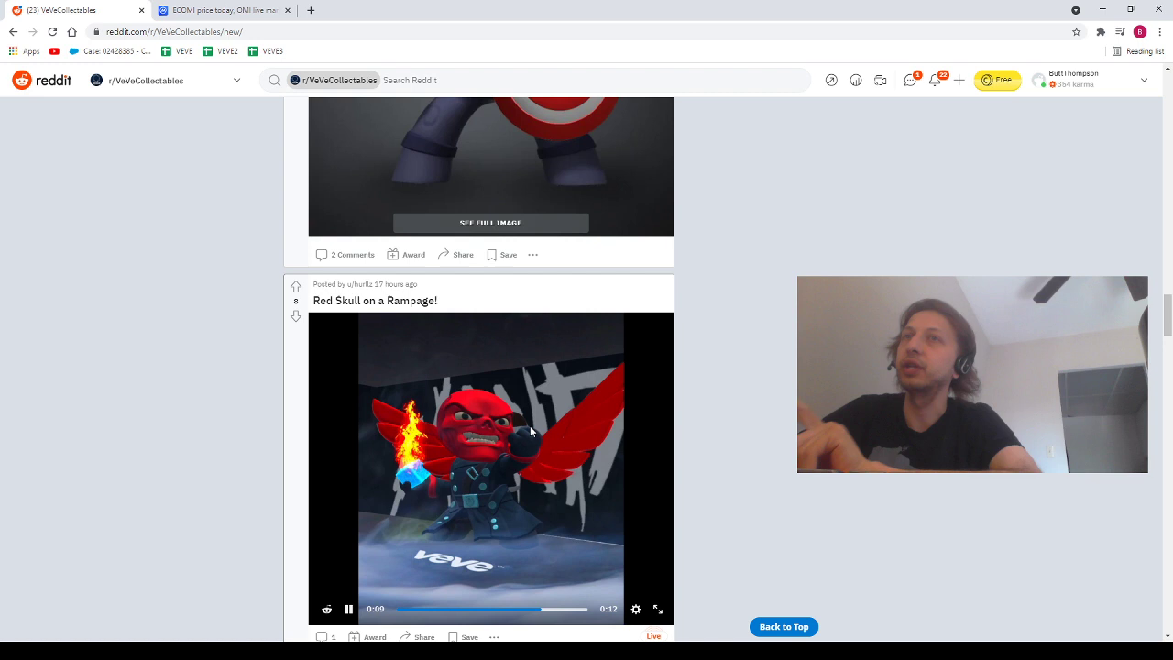
pyautogui.scroll(-10, 529, 430)
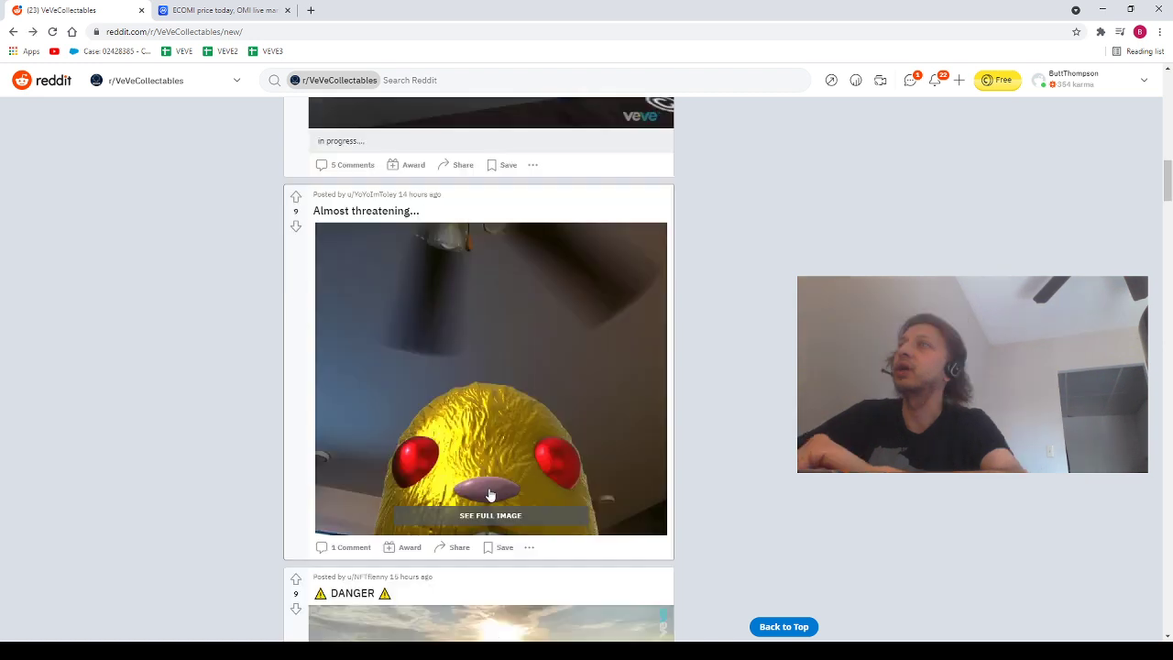
pyautogui.click(488, 517)
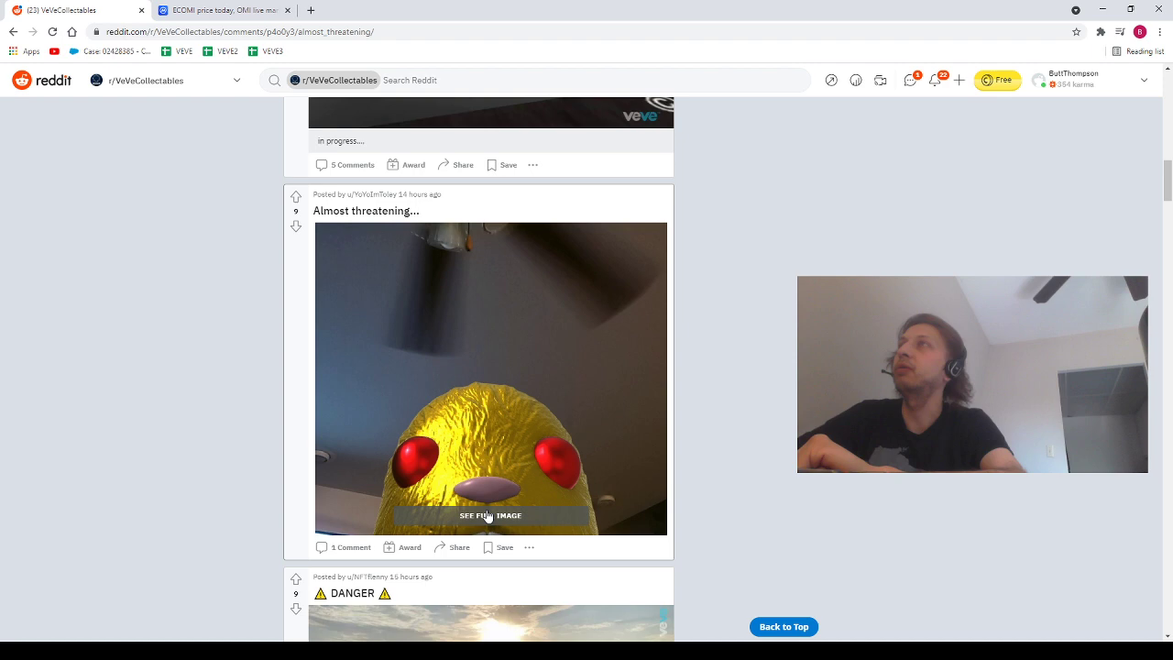
pyautogui.hotkey('alt', 'Left')
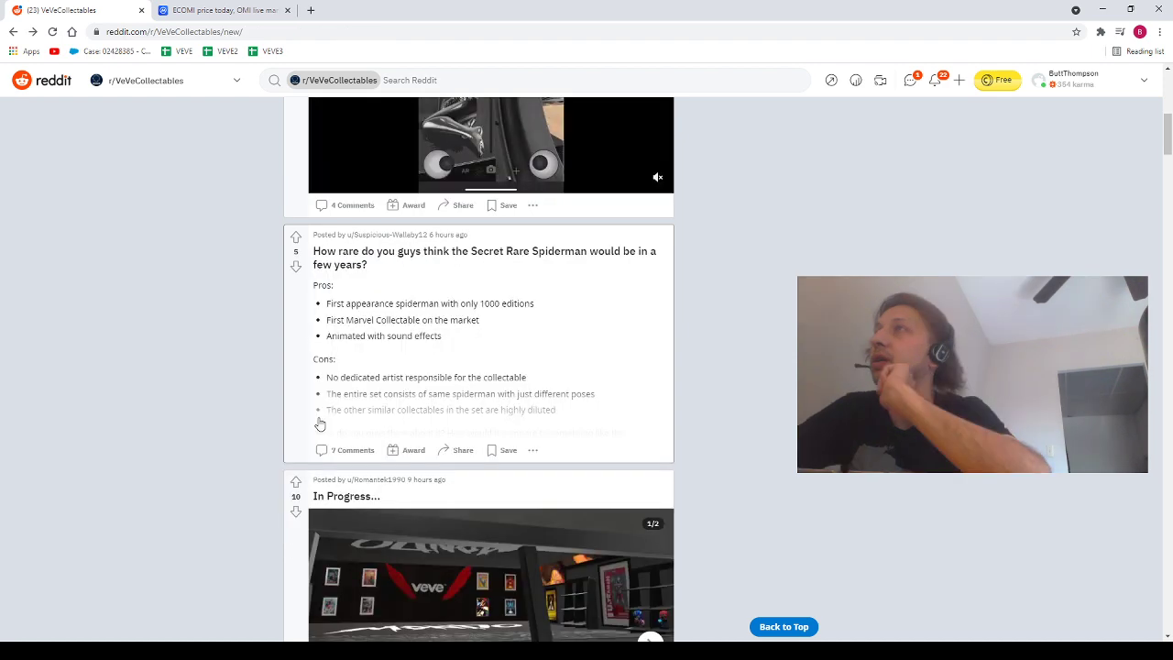